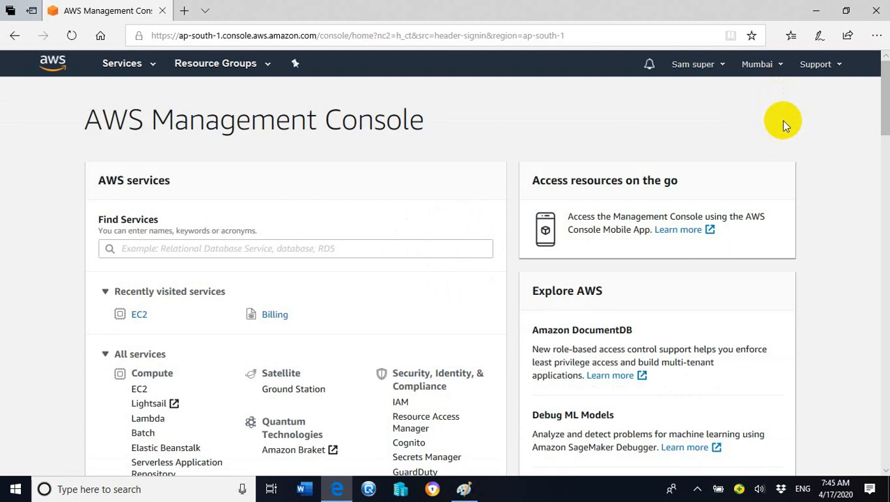
Open the EC2 service dashboard and start launching a new instance in the Mumbai region
click(153, 67)
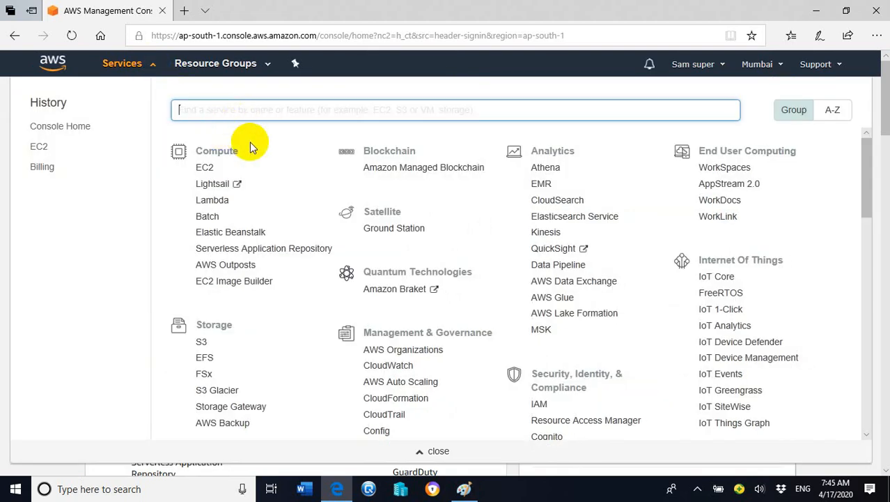
click(206, 169)
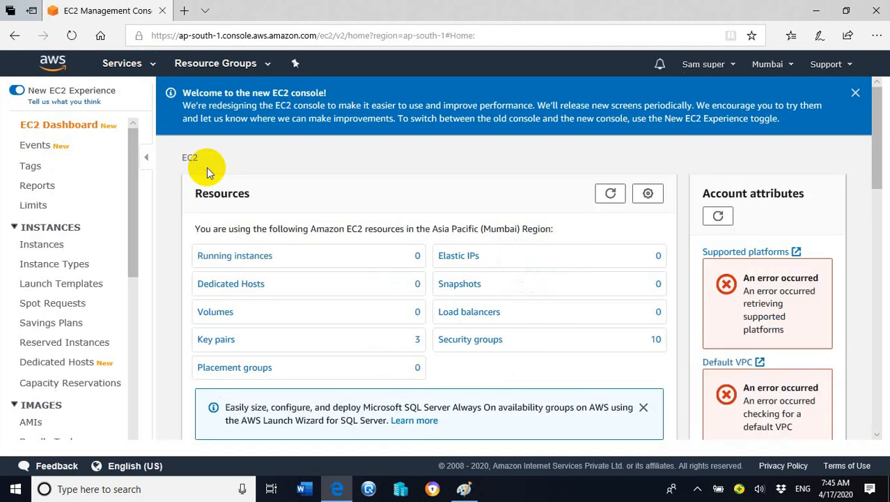
drag(875, 117, 871, 180)
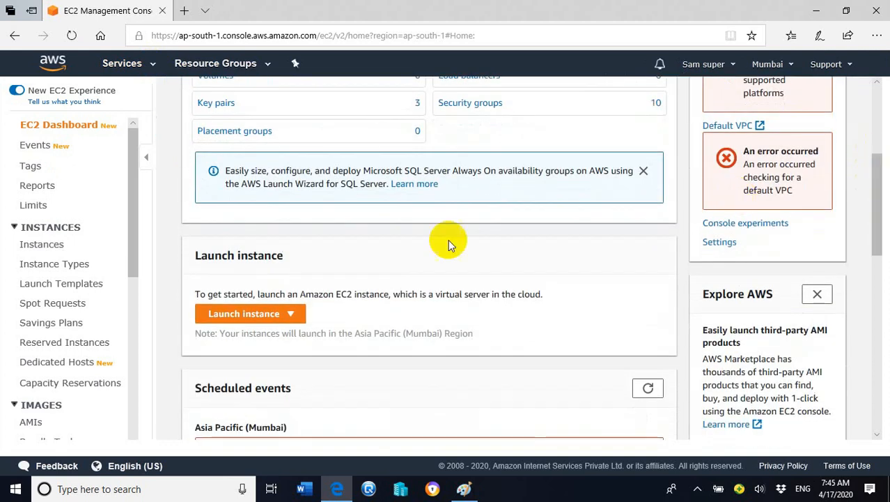
click(293, 315)
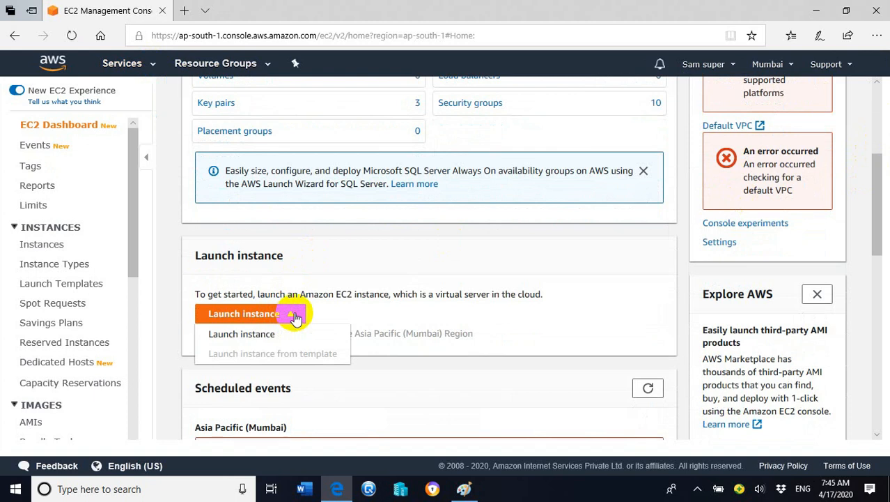
click(259, 337)
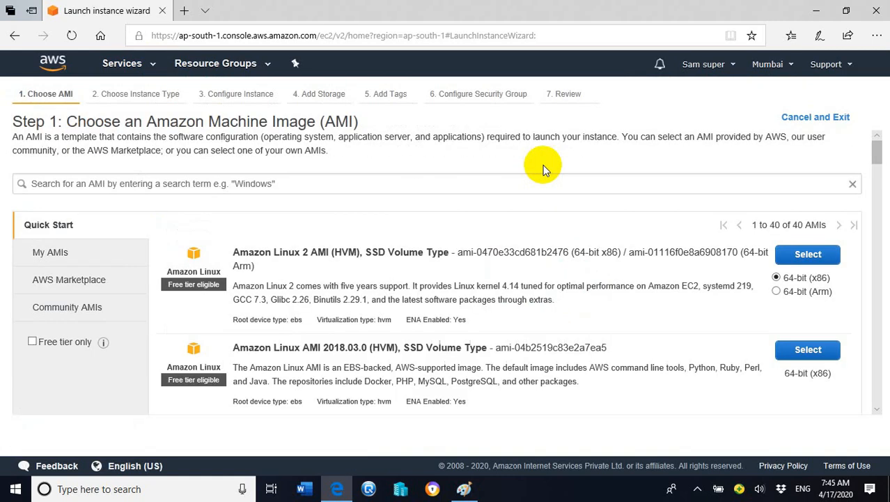
Choose the Microsoft Windows Server 2016 Base AMI, keep the t2.micro instance type and continue to the instance details
mouse_move(877, 157)
mouse_down()
mouse_move(880, 182)
mouse_move(880, 157)
mouse_up()
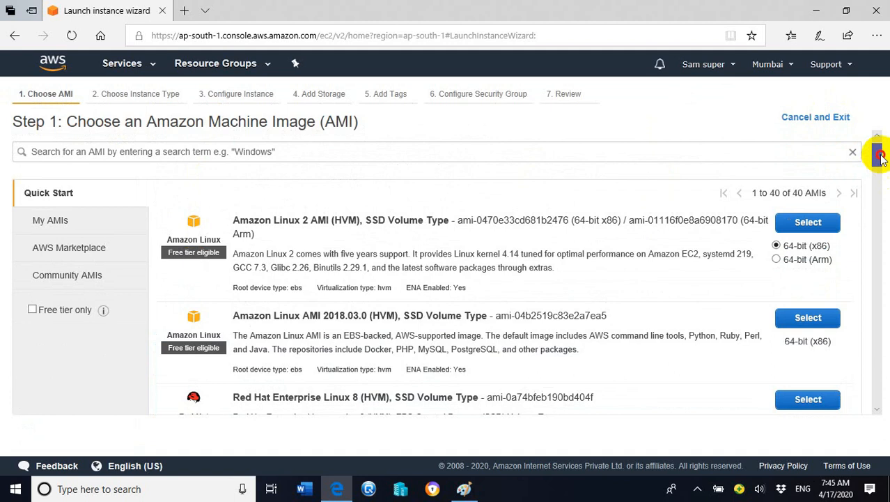
drag(880, 157, 881, 176)
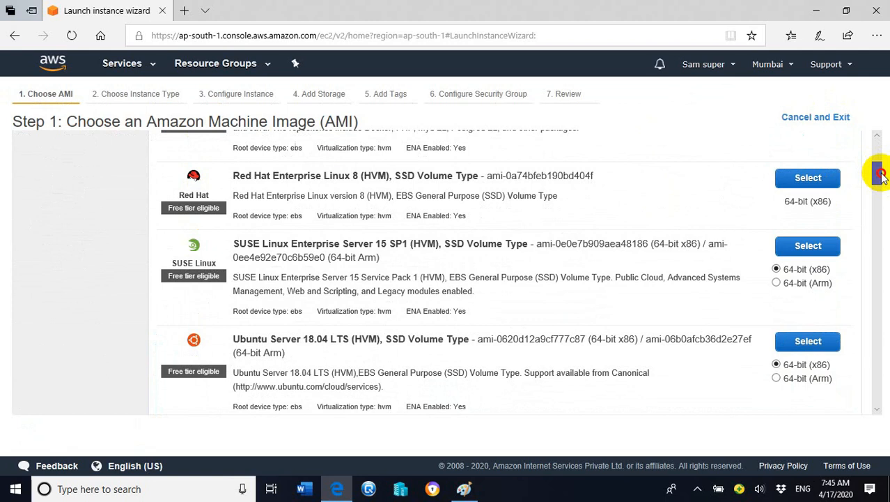
drag(880, 175, 878, 206)
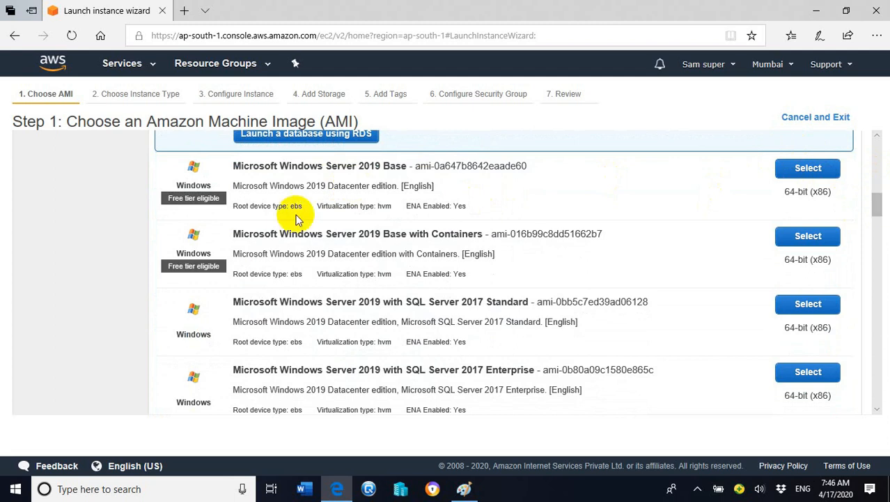
drag(877, 204, 878, 297)
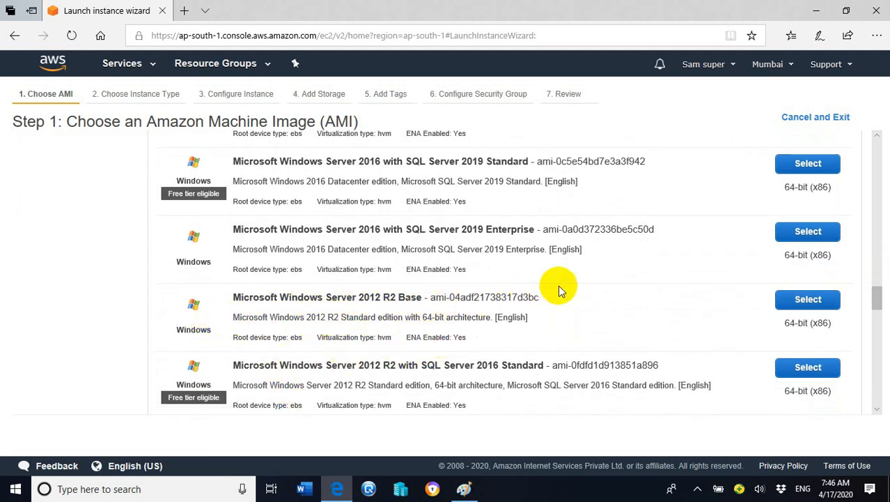
drag(874, 294, 881, 247)
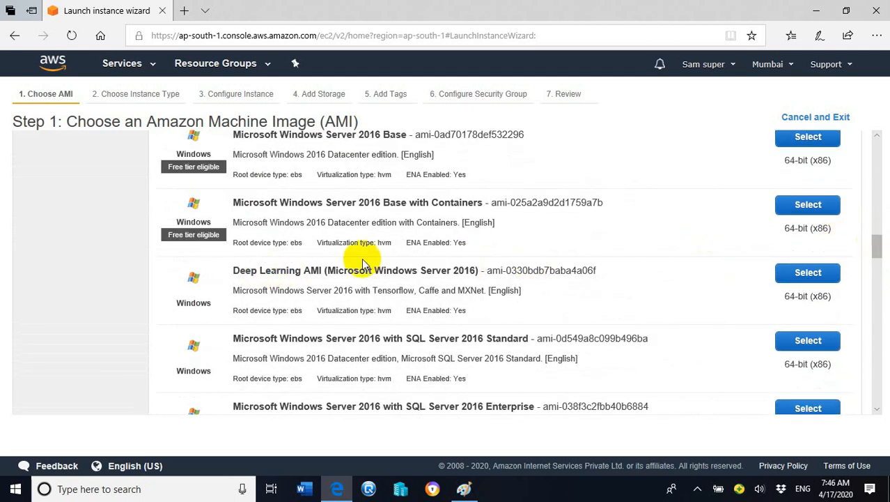
click(874, 227)
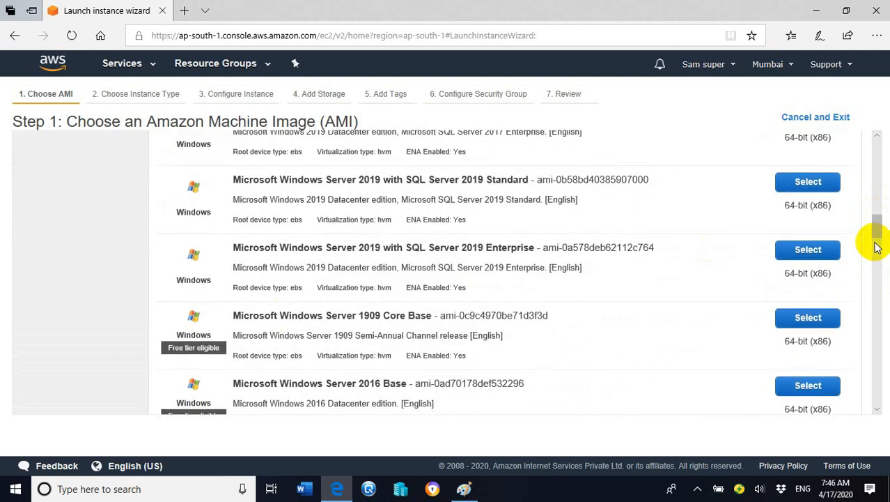
mouse_move(876, 227)
mouse_down()
mouse_move(876, 215)
mouse_move(879, 334)
mouse_move(877, 238)
mouse_up()
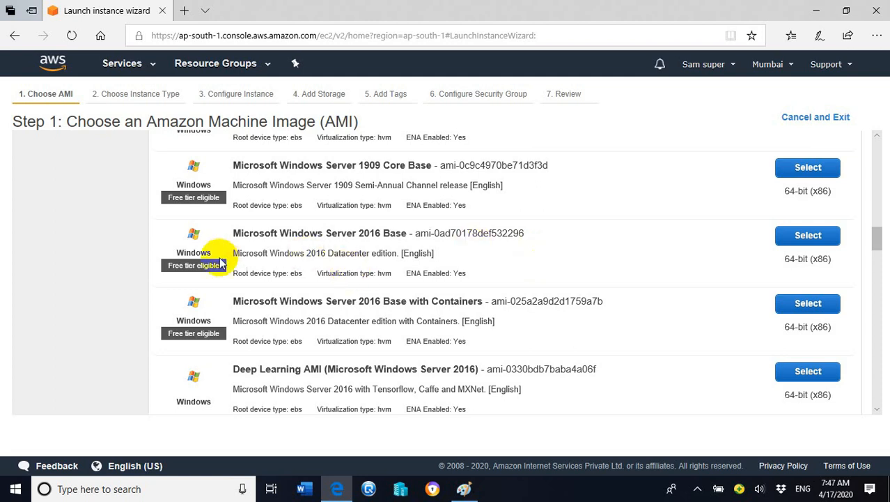
click(815, 235)
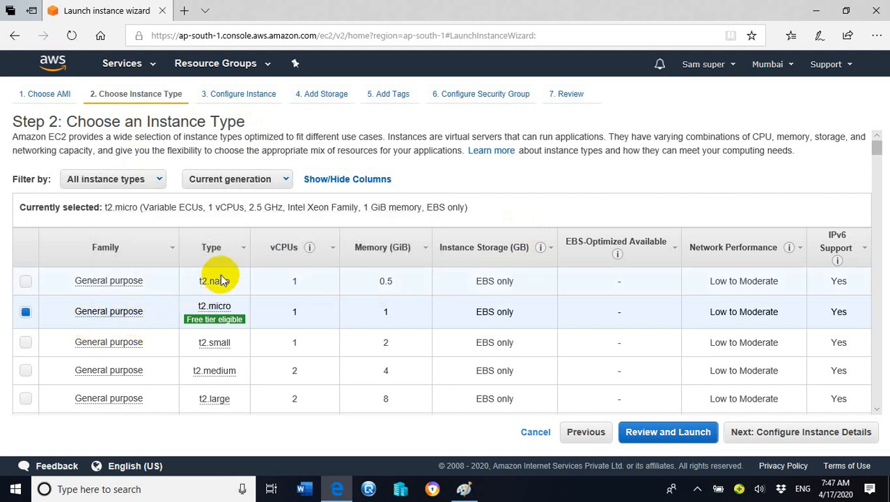
mouse_move(218, 347)
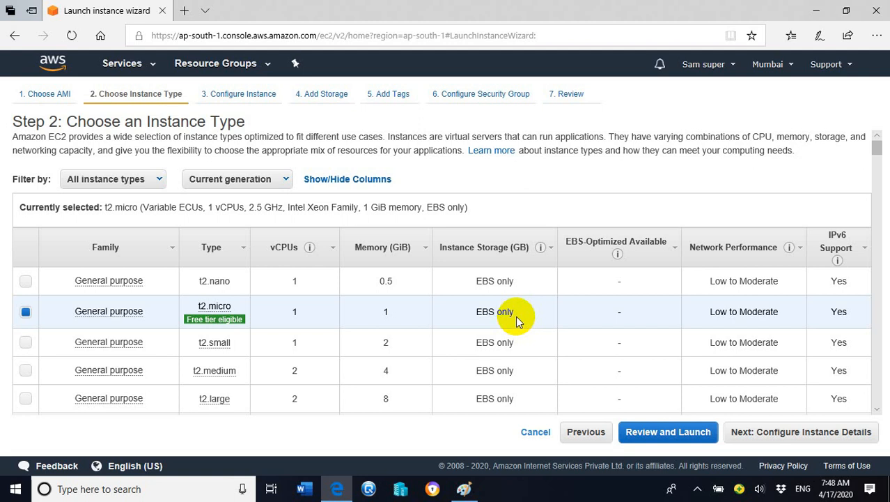
click(778, 436)
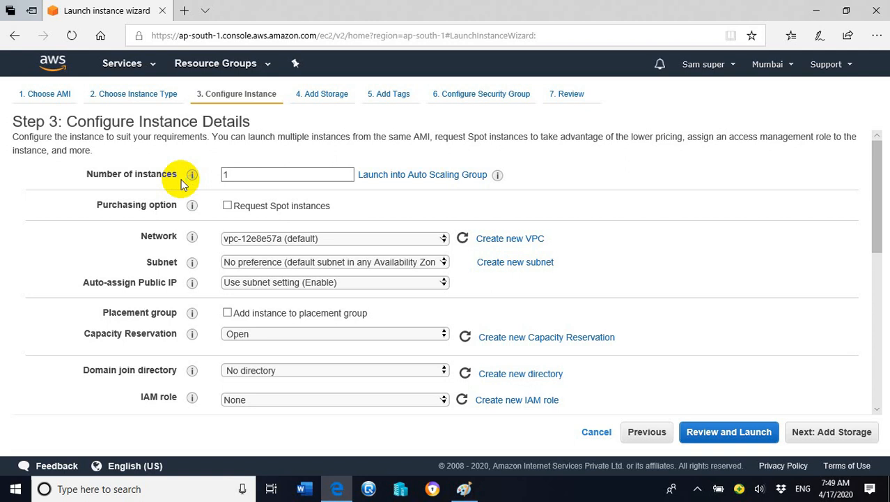
click(244, 177)
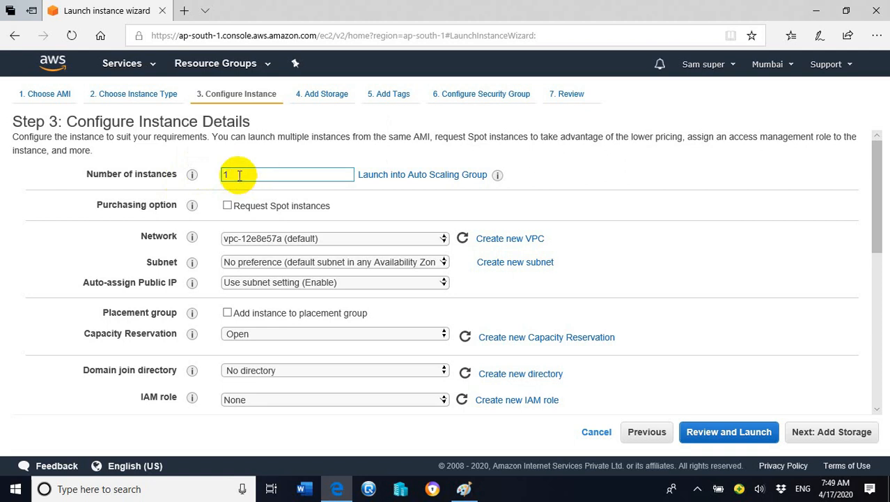
drag(237, 174, 210, 175)
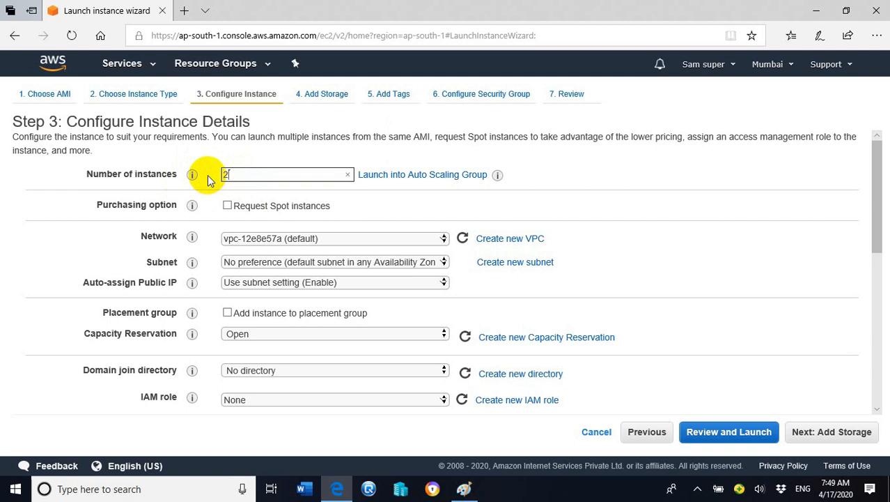
key(BackSpace)
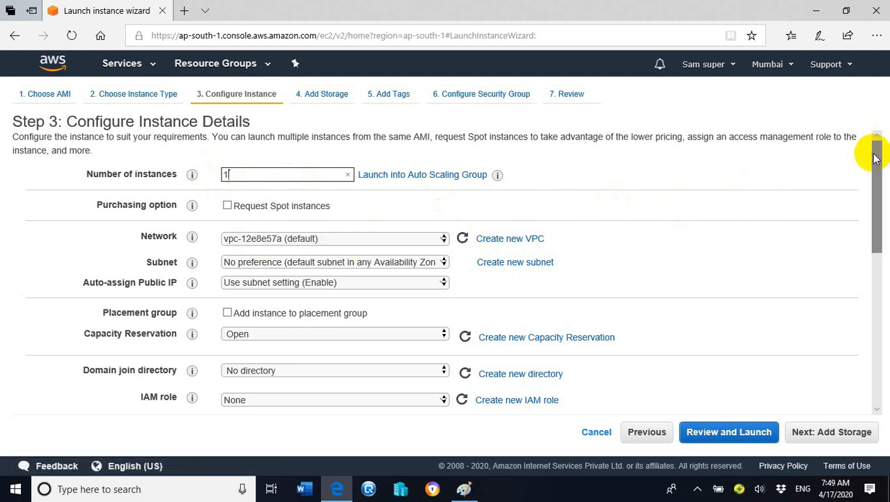
Set the instance's subnet to the default one in availability zone ap-south-1a
drag(875, 149, 875, 171)
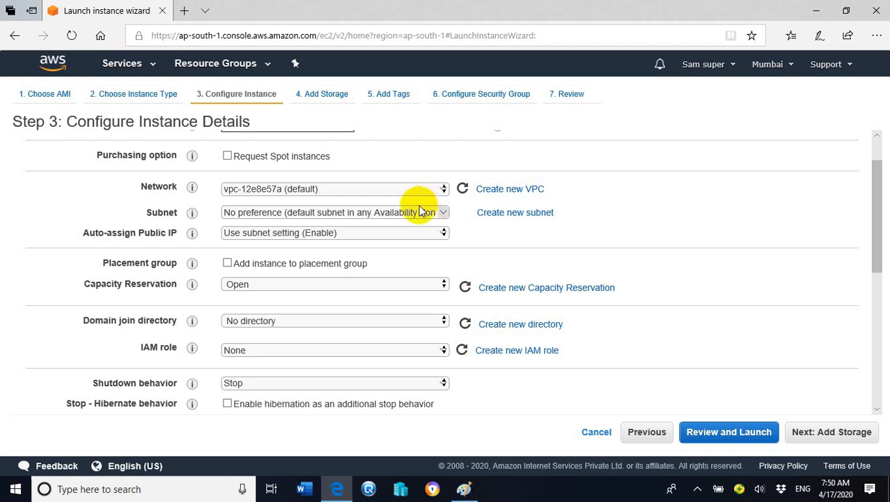
click(446, 213)
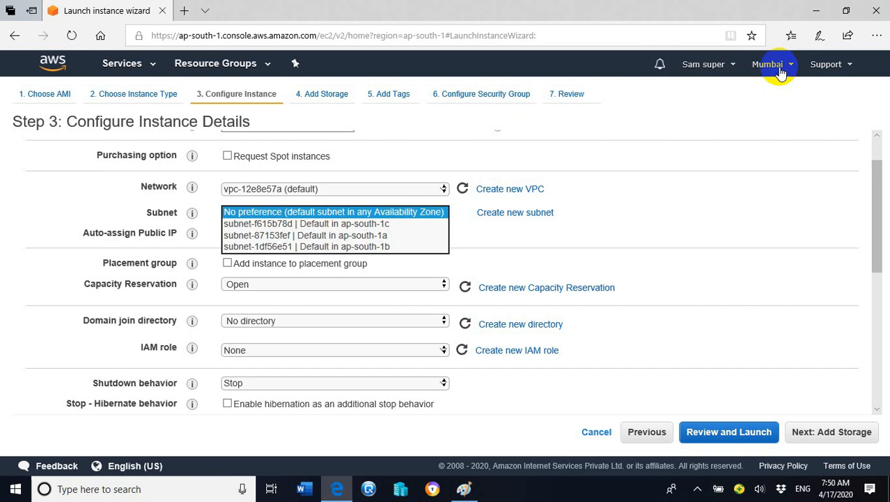
click(382, 234)
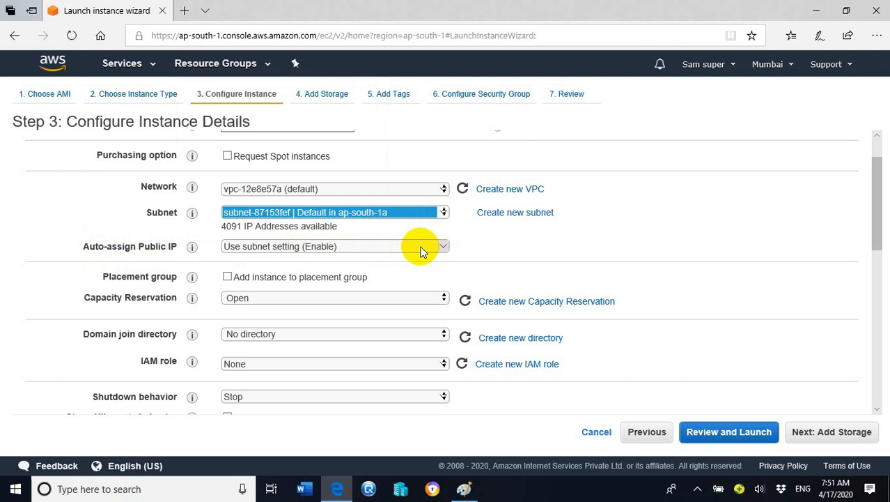
Enable termination protection so the instance is protected against accidental termination
drag(875, 193, 879, 233)
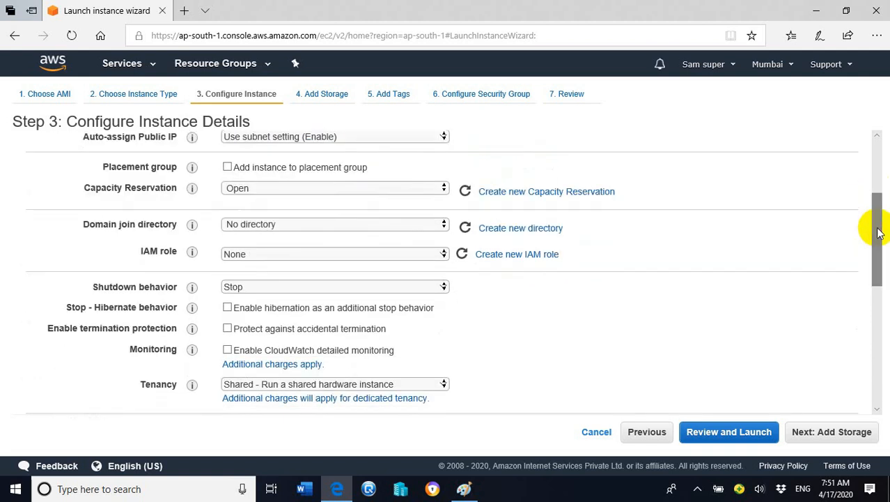
drag(874, 222, 879, 244)
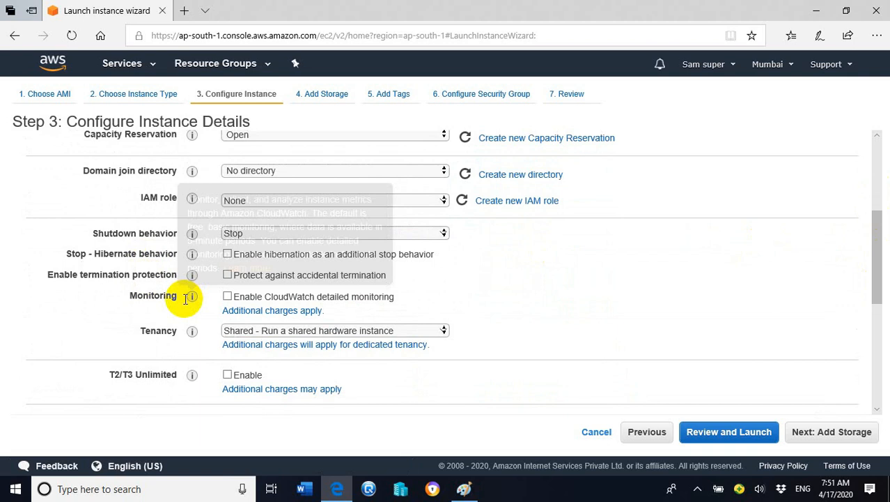
drag(873, 262, 878, 240)
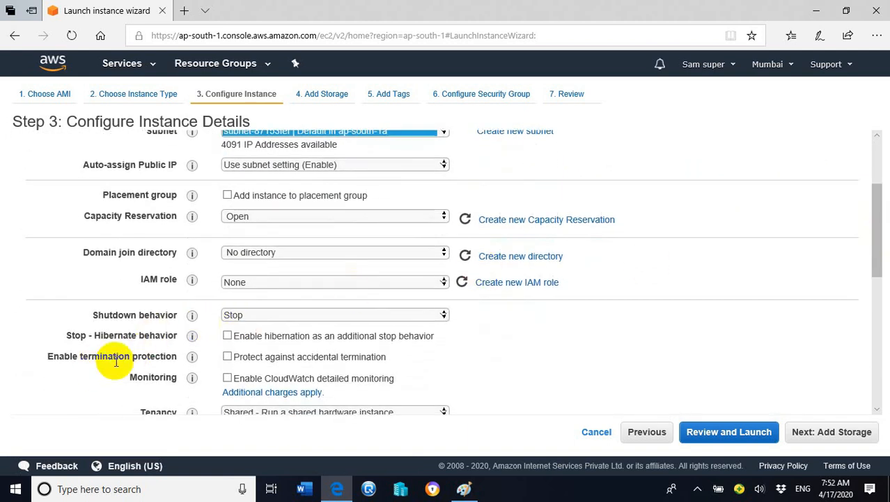
click(228, 356)
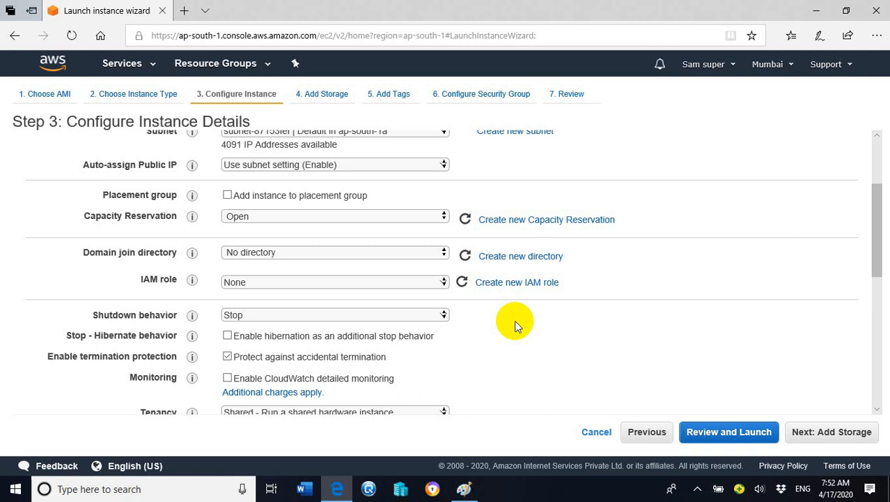
Continue to the storage settings, keep the root volume at 30 GiB General Purpose SSD (gp2) and proceed to the tags
click(835, 433)
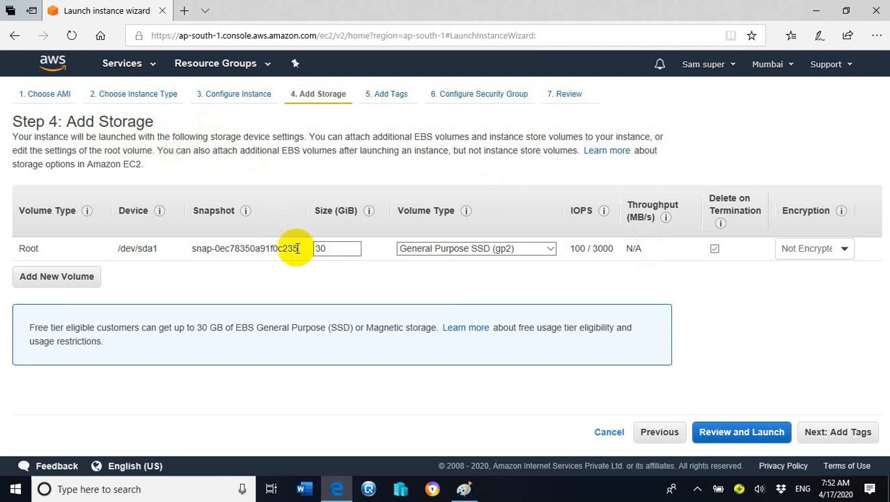
click(340, 251)
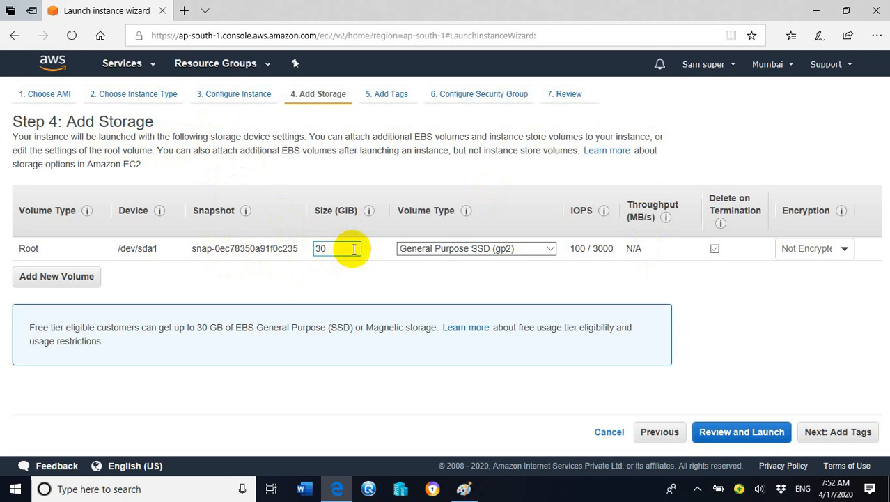
click(843, 436)
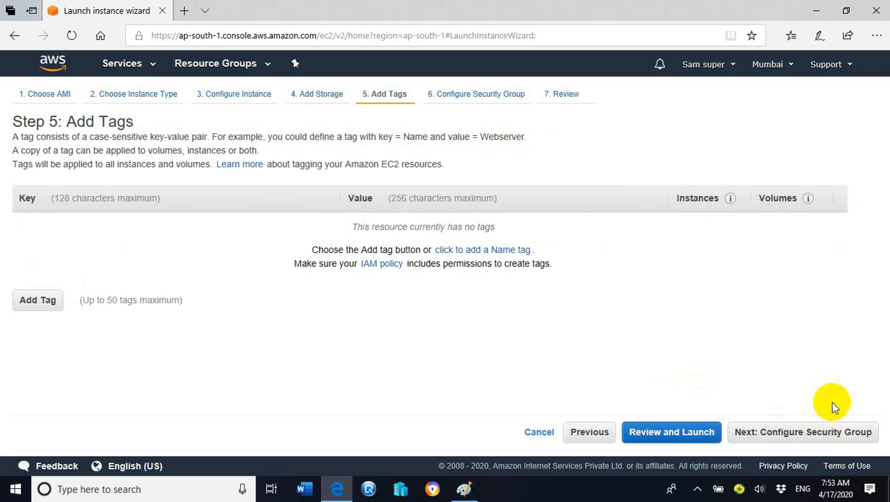
Add a tag with the key Name and the value Windows VM2
click(39, 306)
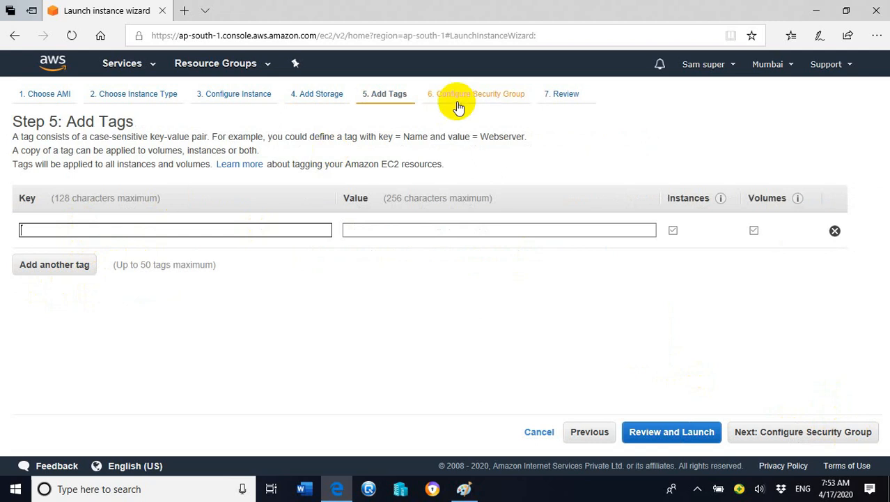
text(Name)
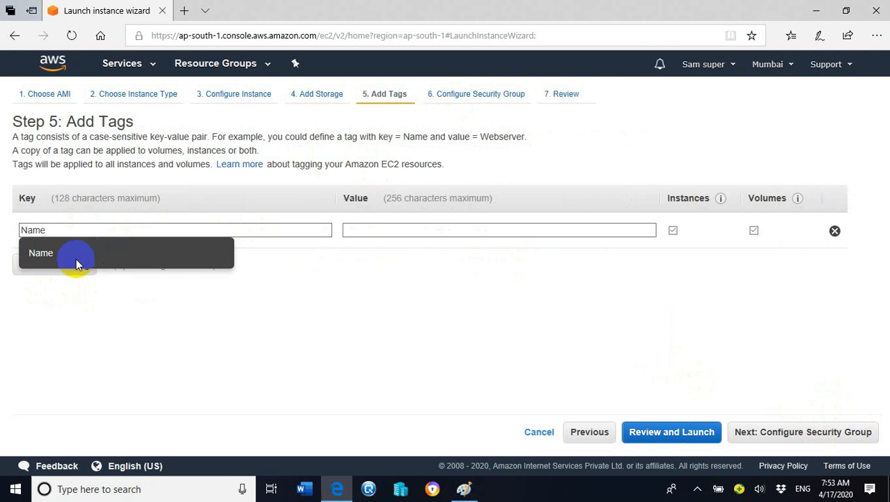
click(40, 256)
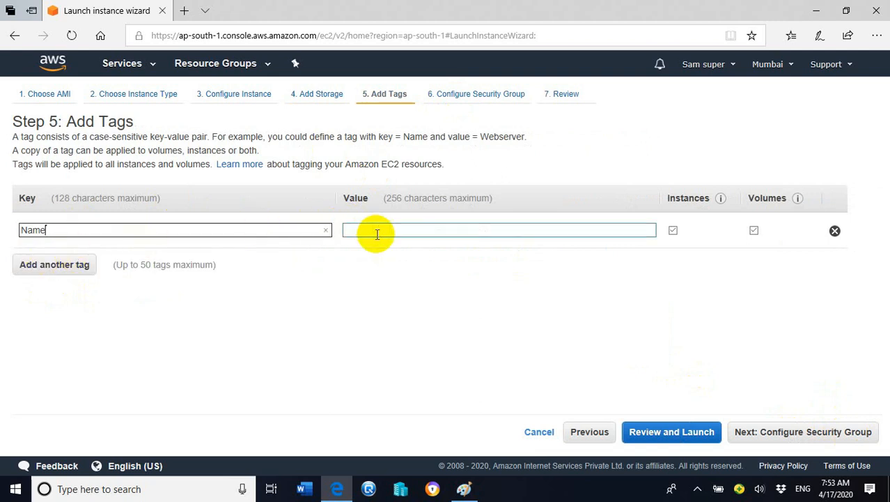
click(401, 228)
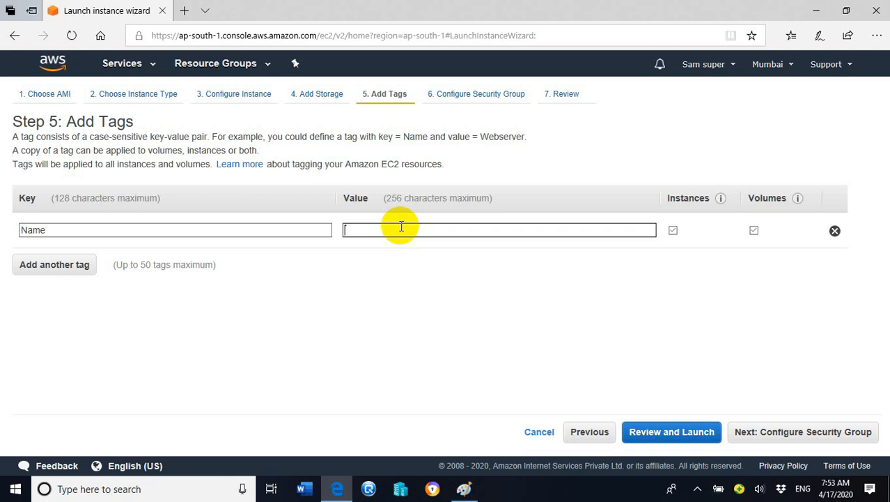
text(Windows VM2)
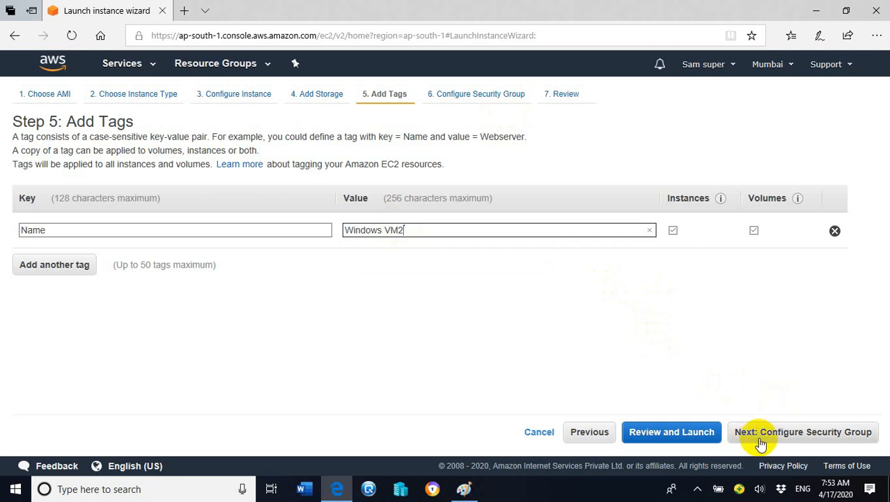
Continue to the security group settings and keep RDP as the type of the first rule
click(843, 440)
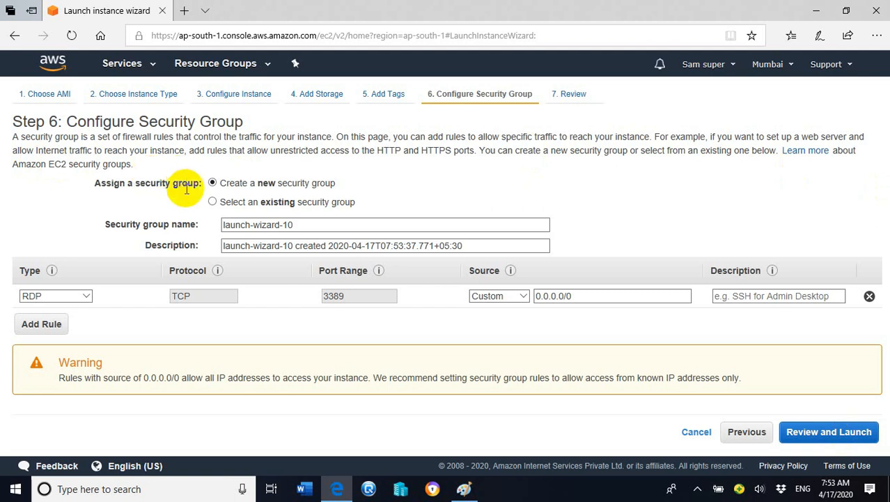
click(91, 302)
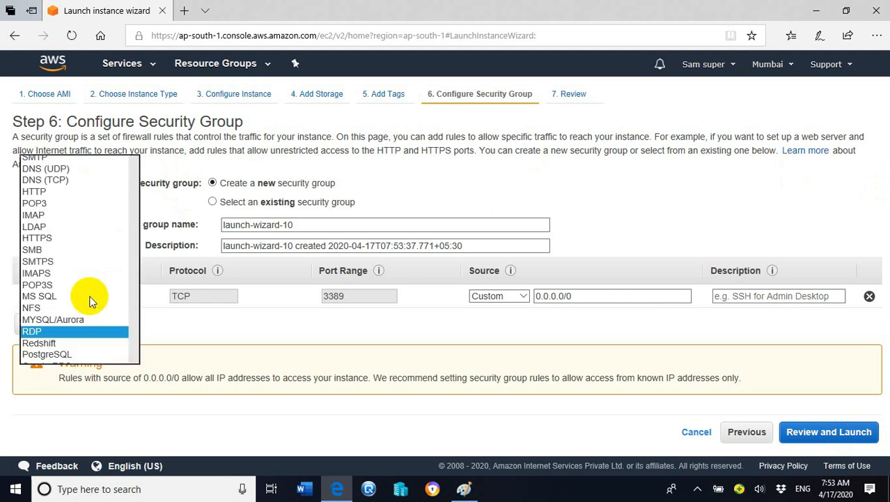
click(173, 322)
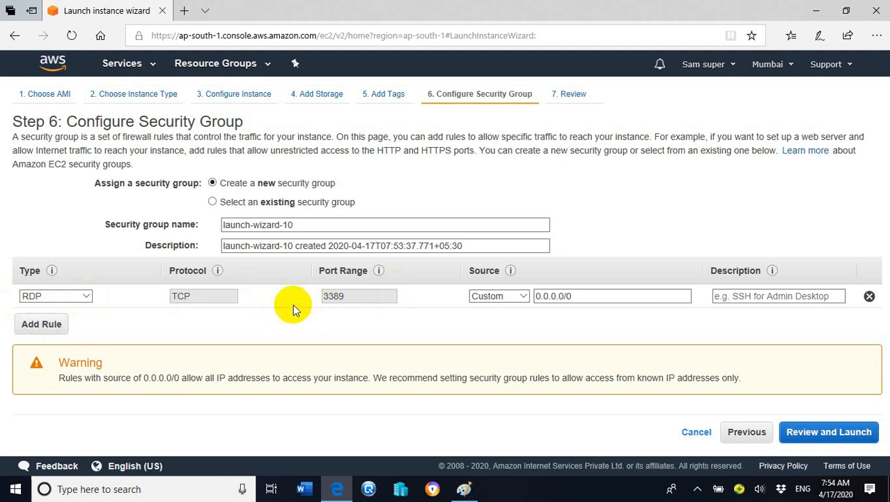
Add a second inbound rule of type HTTP to the new security group
click(56, 333)
click(91, 320)
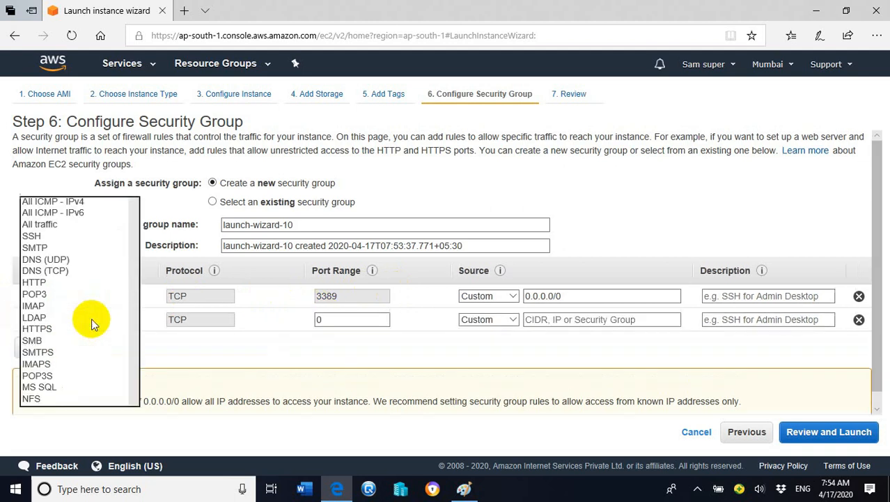
scroll(123, 240, down, 1)
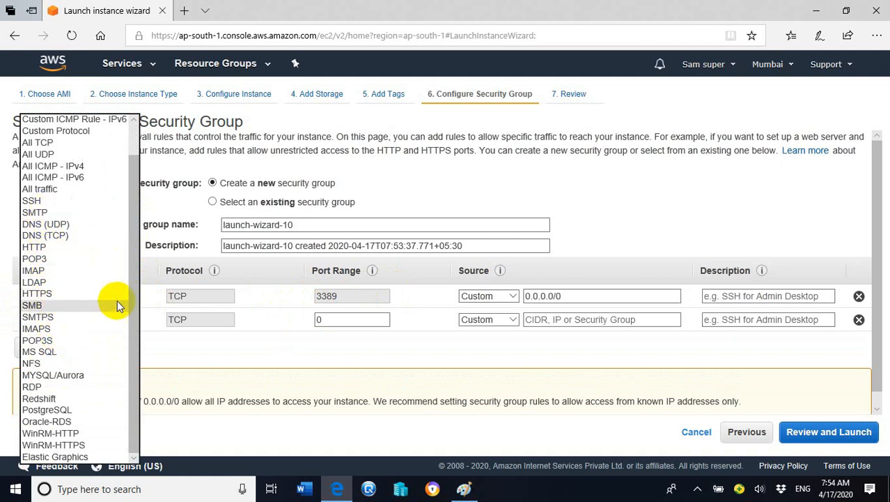
drag(131, 328, 135, 278)
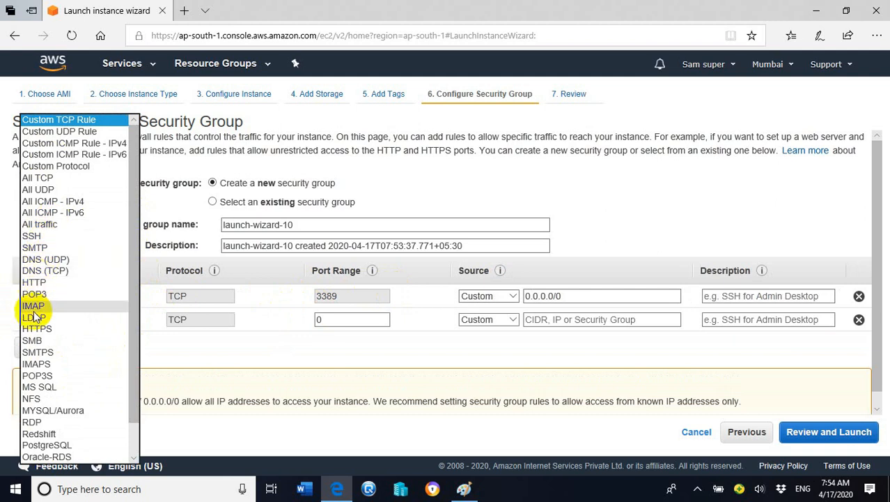
scroll(47, 398, down, 1)
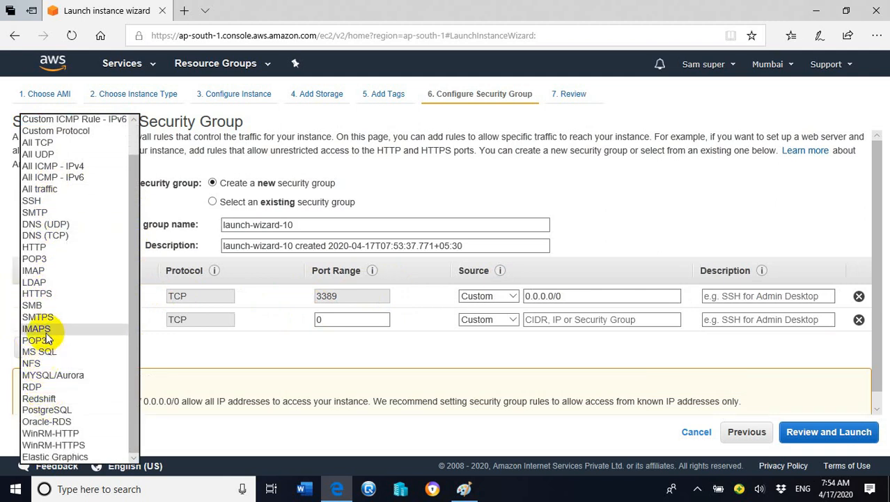
click(35, 247)
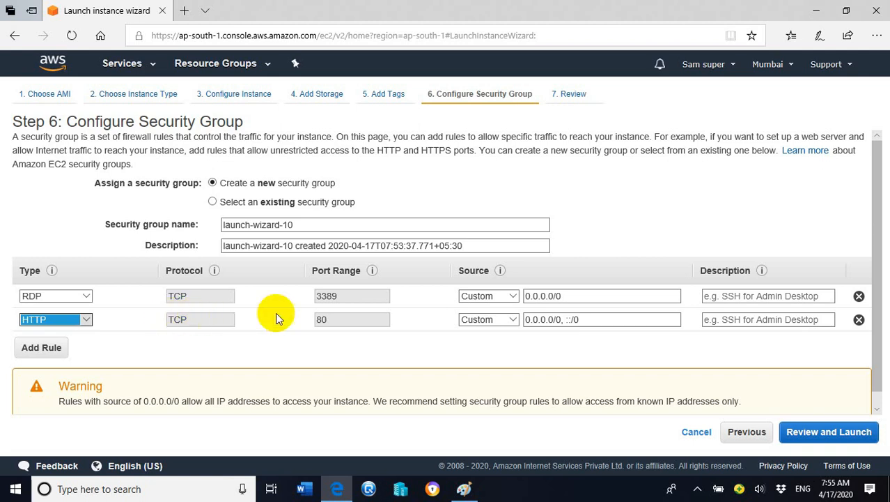
Set the source of both the RDP and the HTTP rule to Anywhere
click(465, 295)
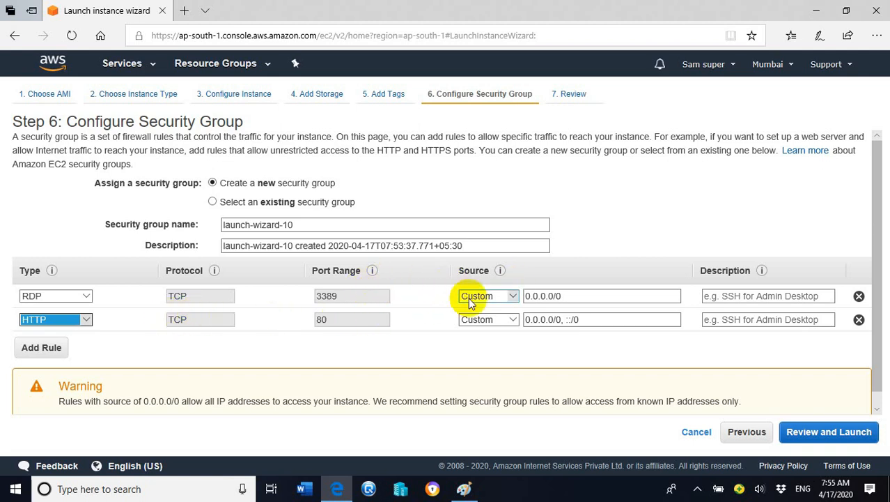
click(514, 295)
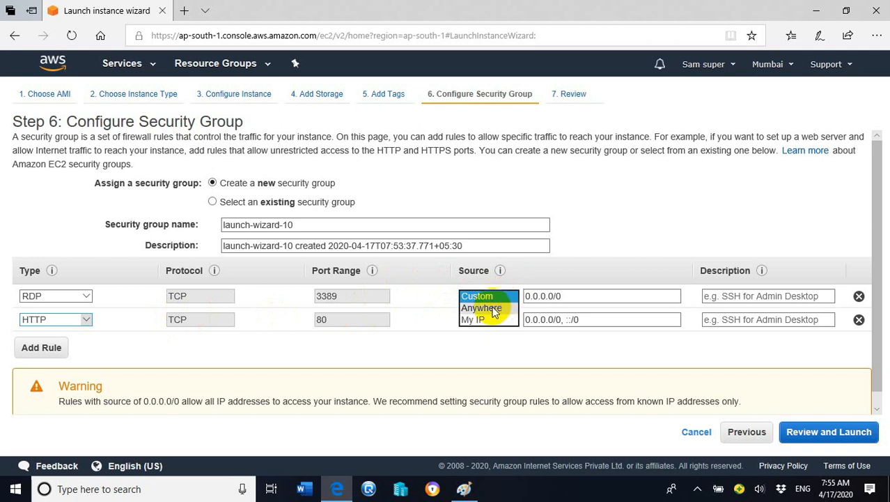
click(492, 308)
click(507, 319)
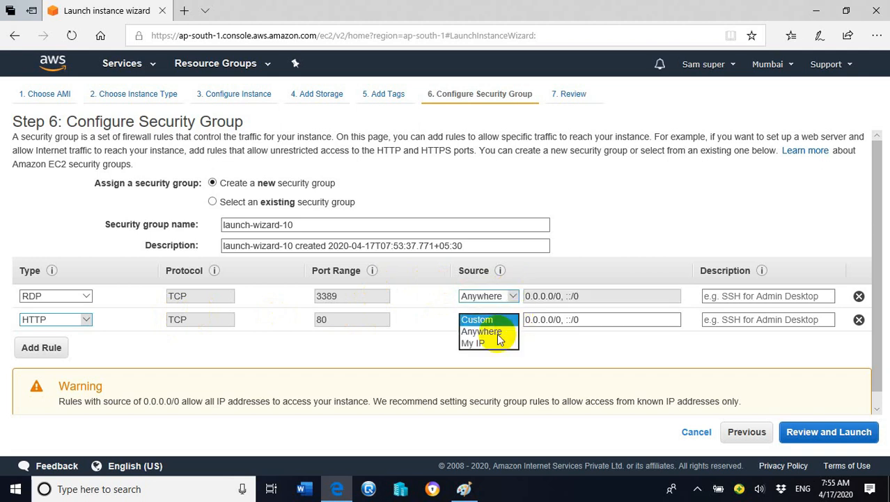
click(492, 332)
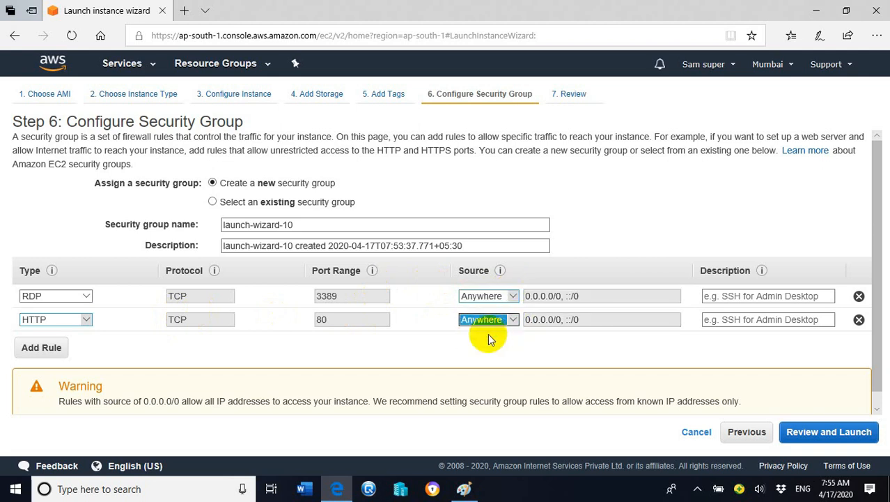
Proceed to the launch review and check the AMI, instance type and security group details
click(817, 433)
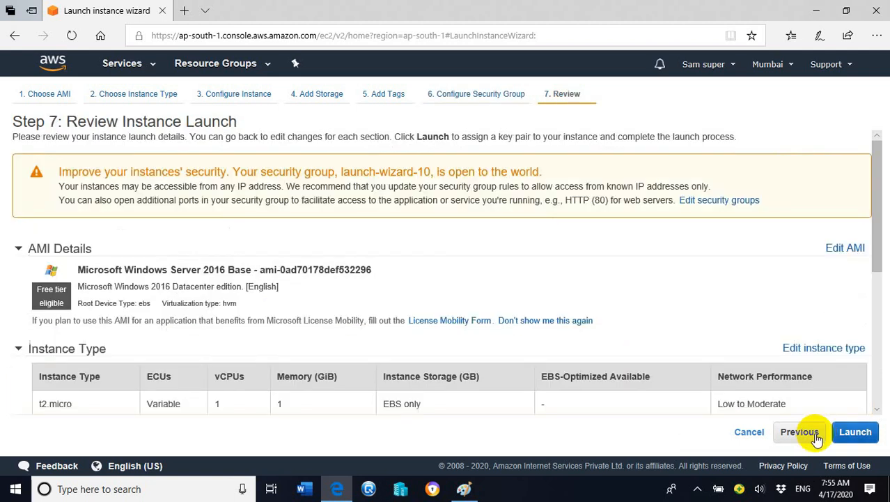
scroll(868, 258, down, 5)
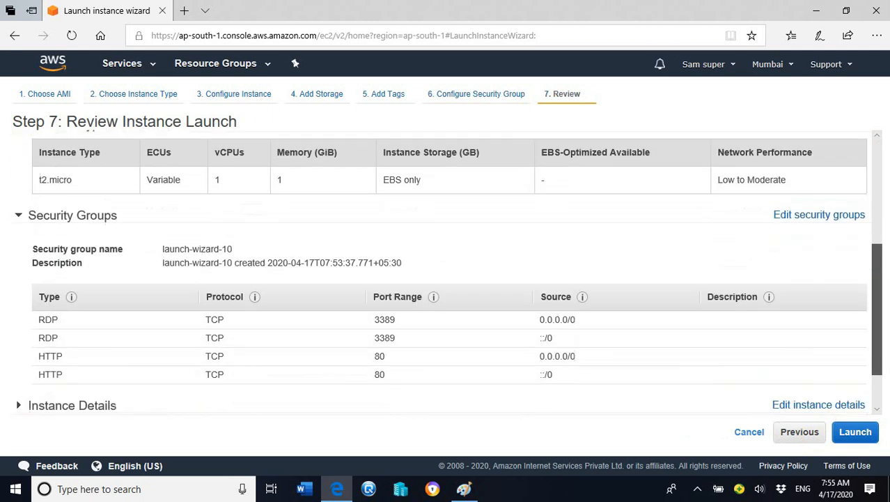
drag(879, 354, 879, 221)
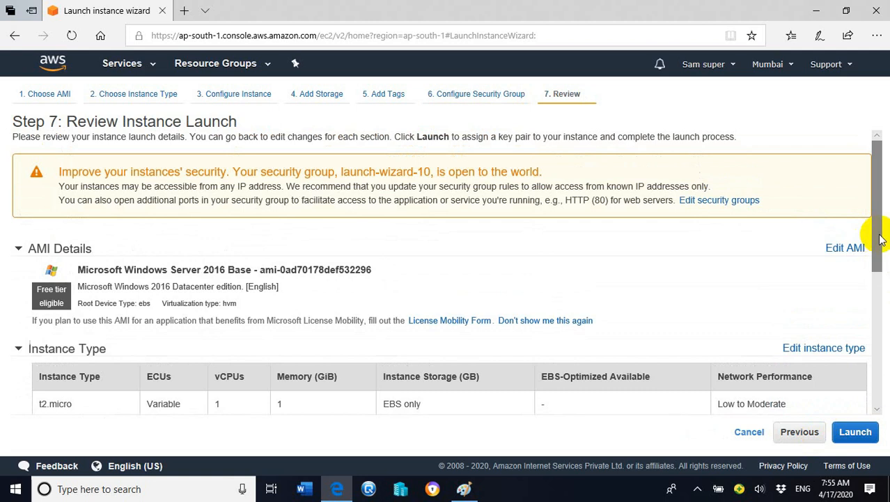
drag(879, 239, 871, 342)
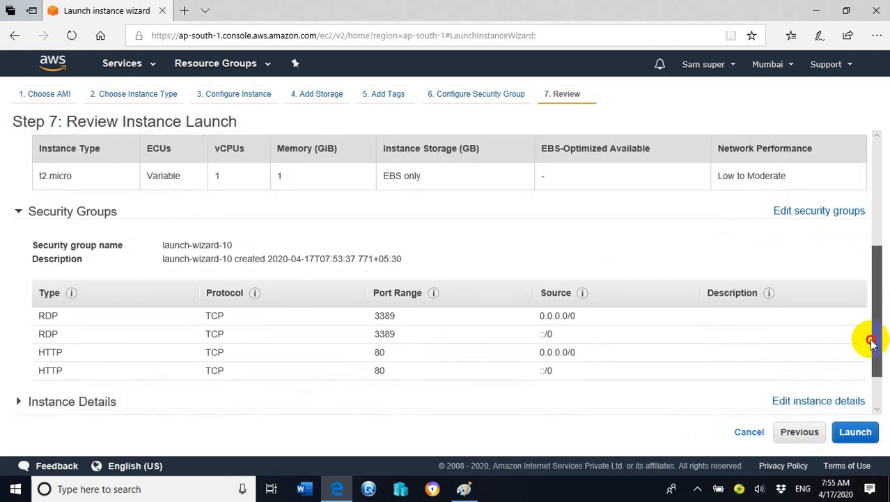
Proceed to launch, create a new key pair named mykeypair for the instance and download it
click(856, 433)
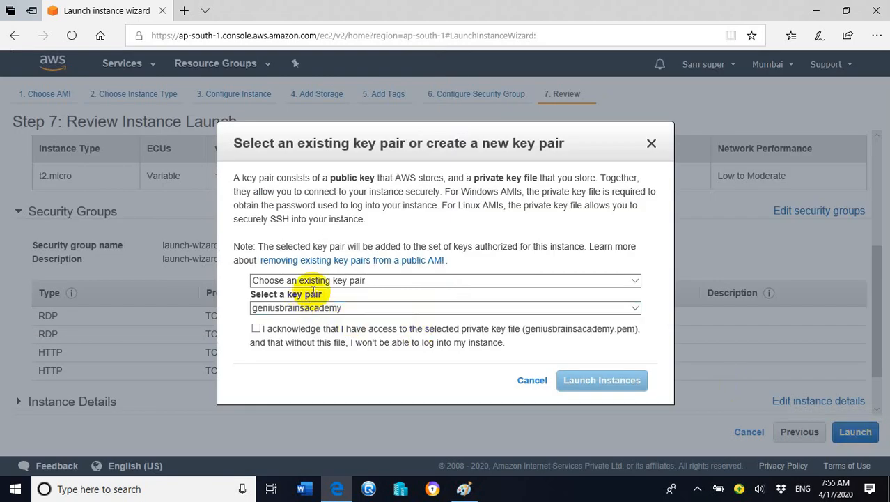
click(636, 281)
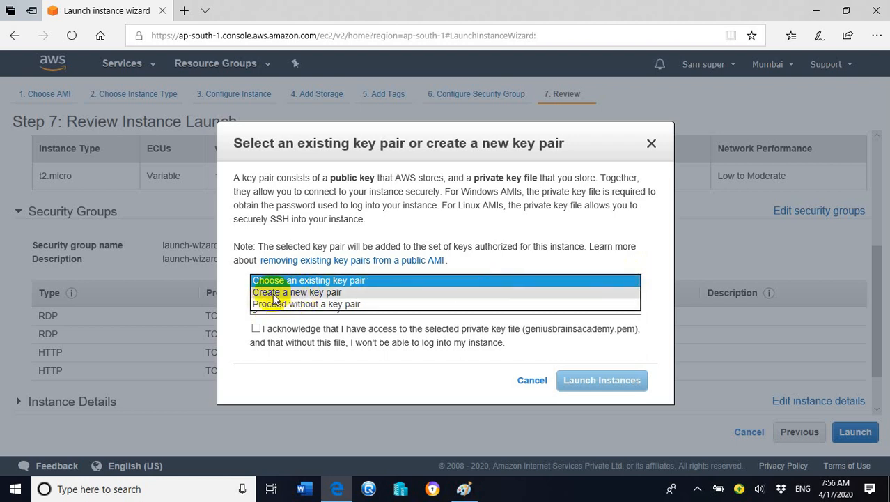
click(335, 296)
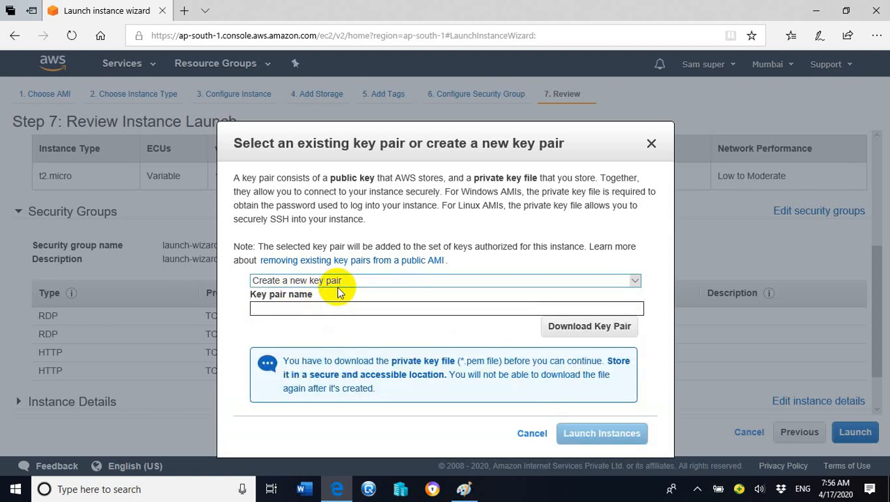
click(339, 310)
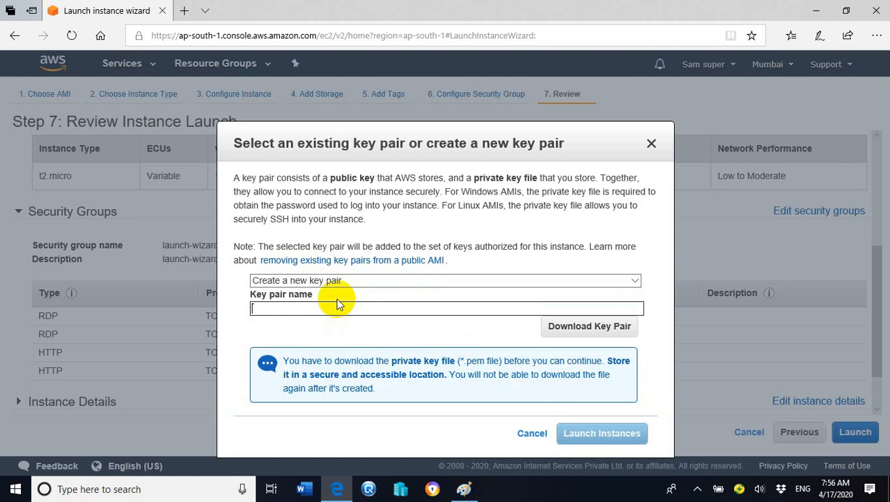
text(mykeypair)
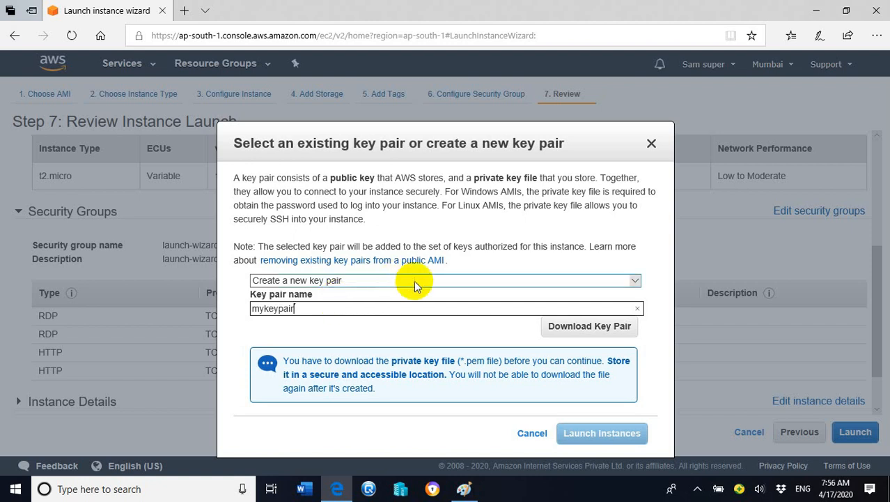
click(587, 331)
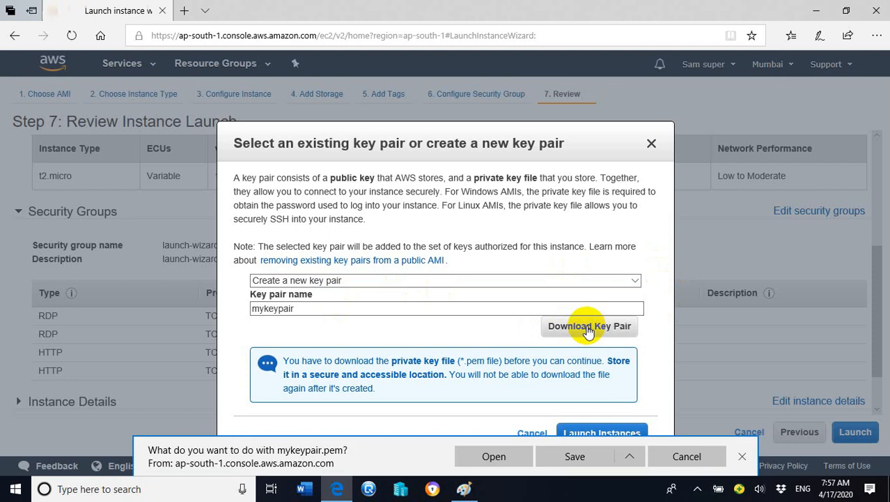
Save the private key file as mykeypair, type PEM File, in the aws folder inside Desktop > videos, and dismiss the download notice
click(629, 458)
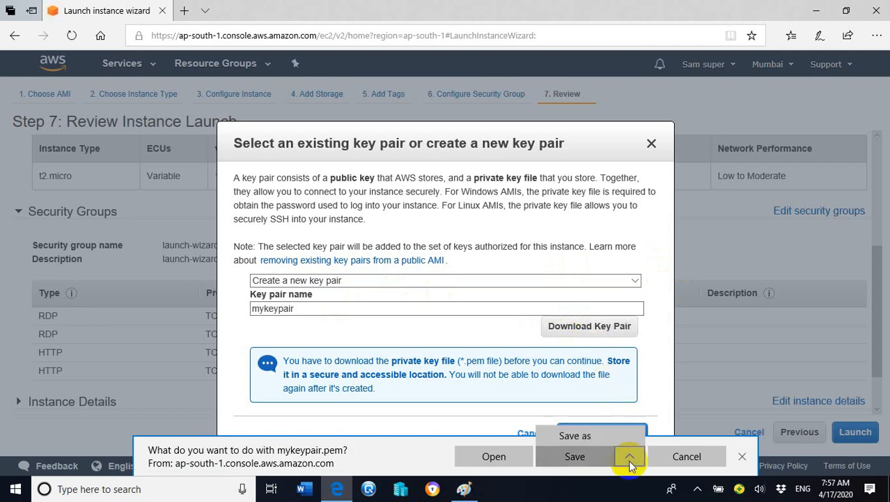
click(606, 438)
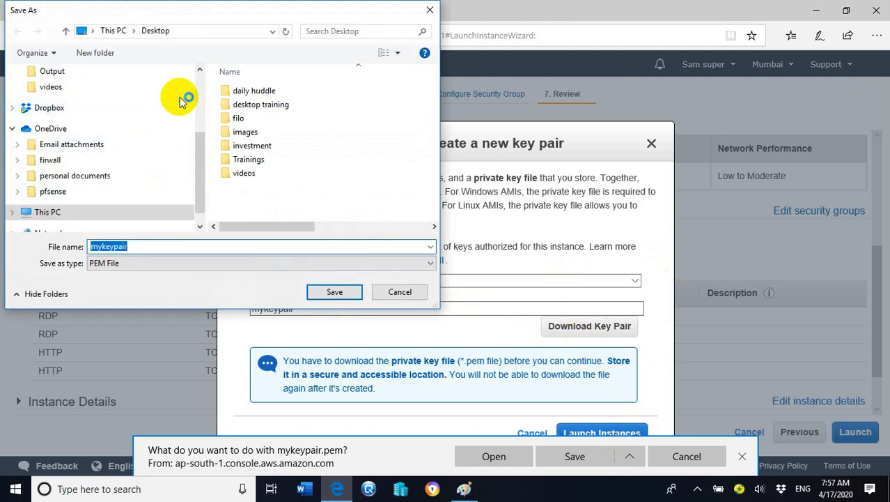
scroll(190, 136, down, 3)
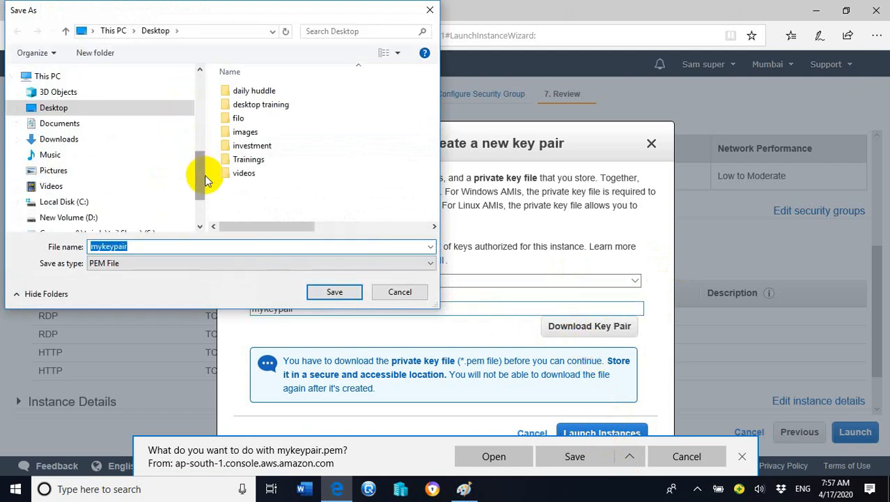
drag(198, 174, 198, 95)
click(49, 132)
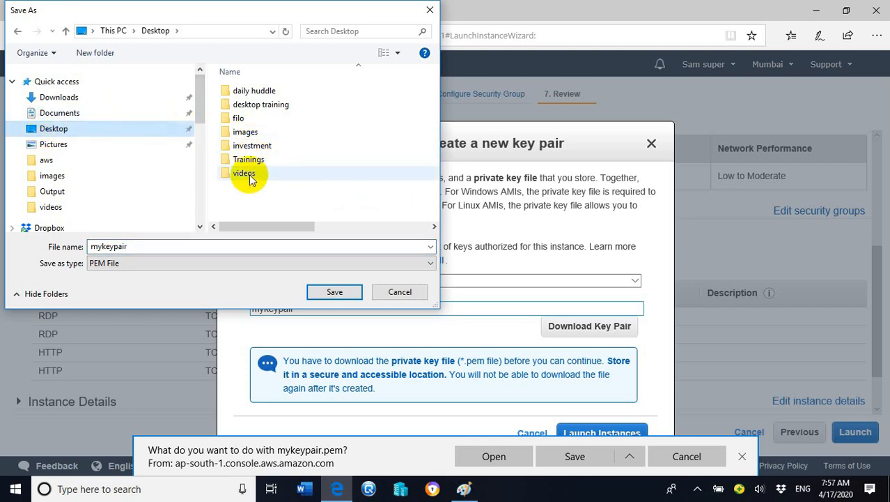
double_click(173, 245)
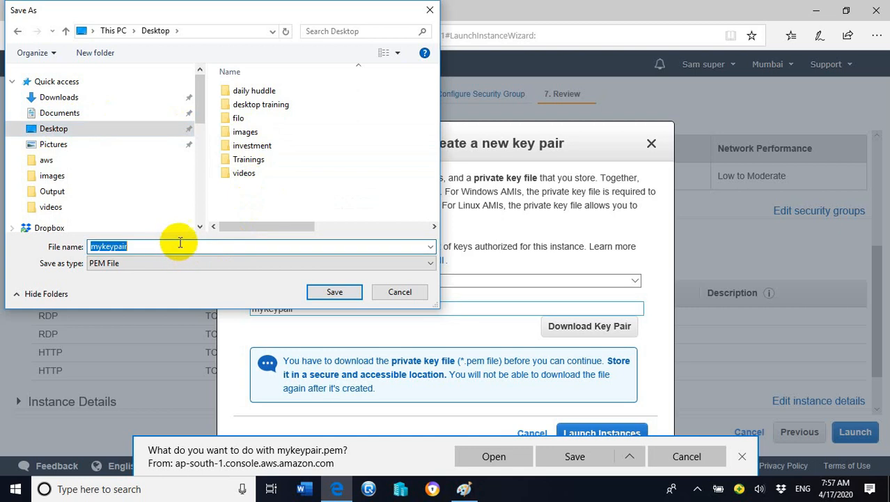
double_click(243, 174)
double_click(248, 105)
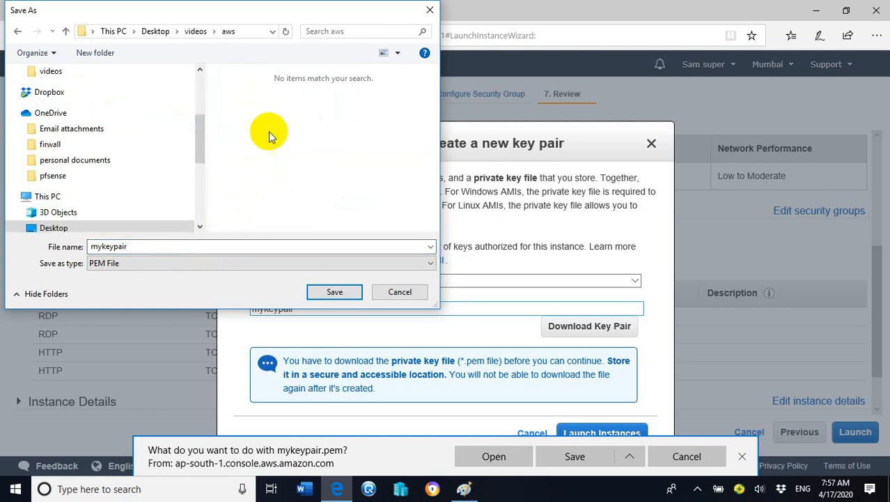
double_click(167, 246)
click(183, 246)
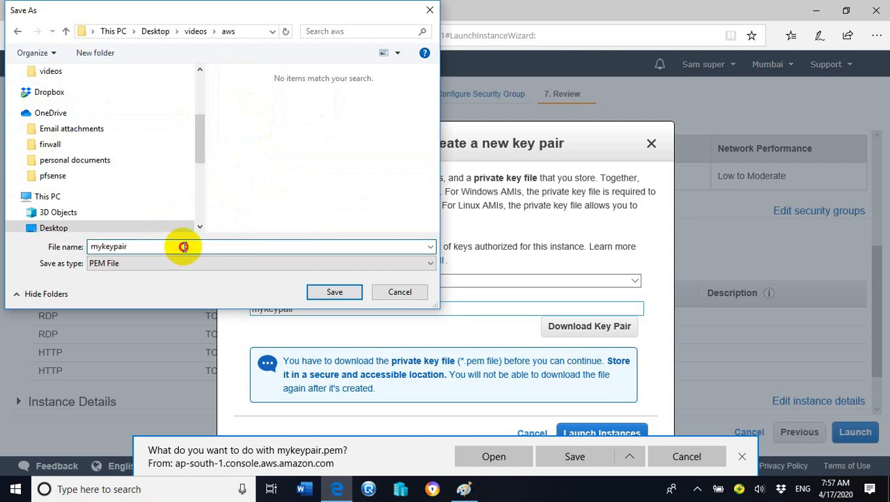
click(335, 291)
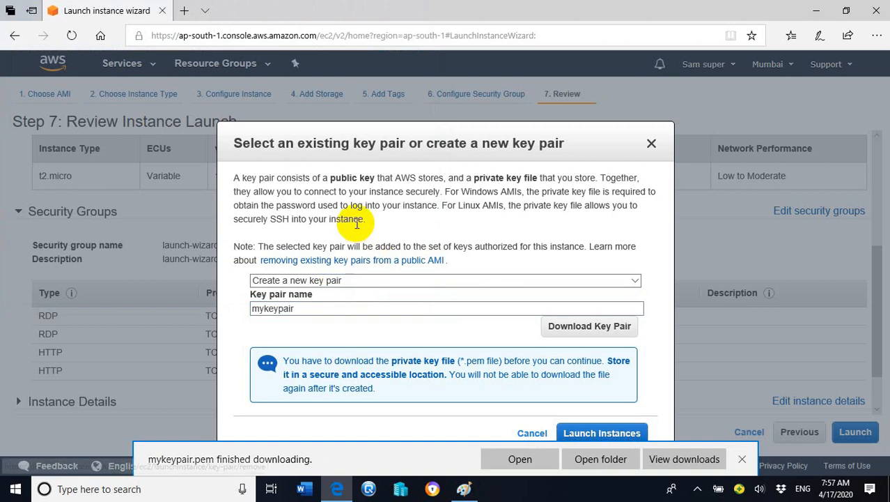
click(743, 462)
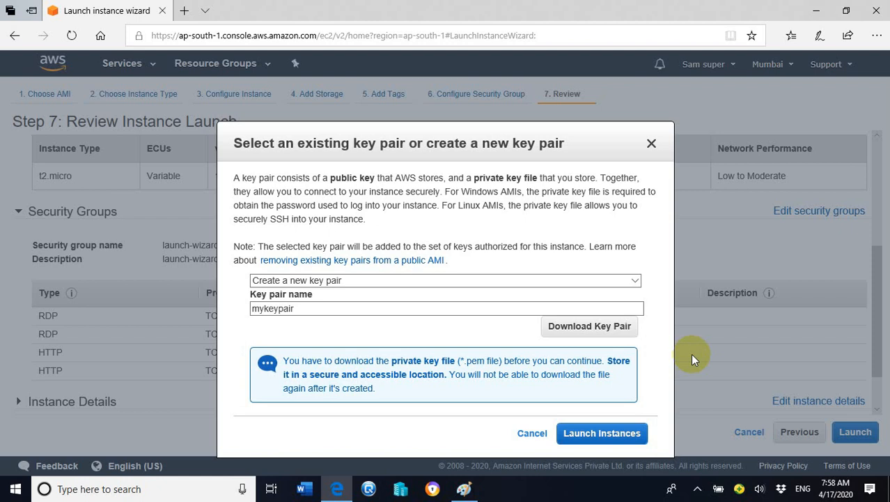
Launch the instance with the new key pair and open the list of EC2 instances
click(620, 436)
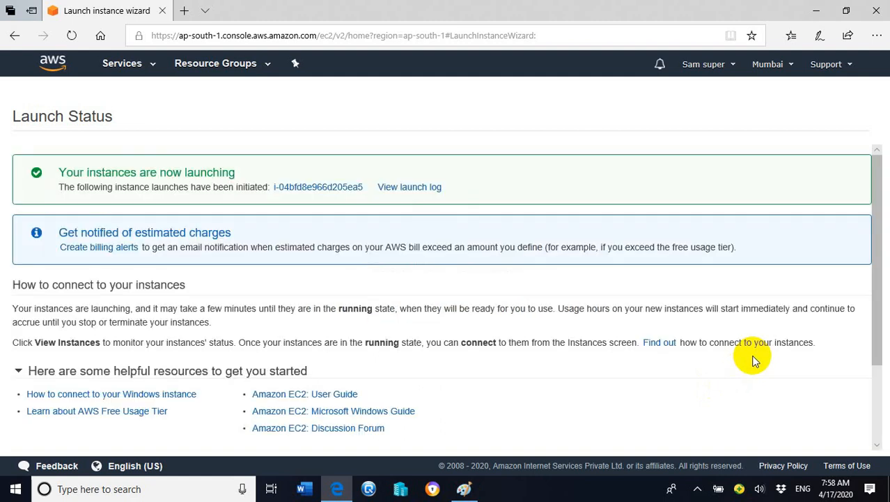
drag(871, 172, 881, 311)
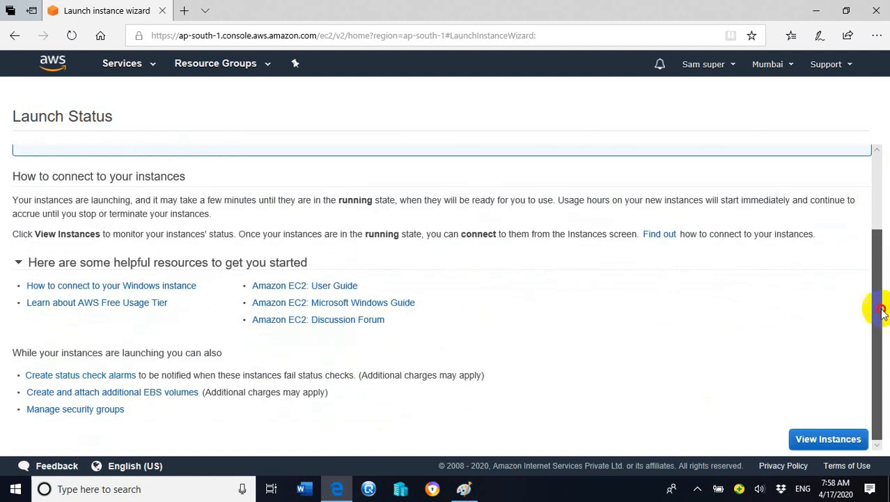
click(828, 440)
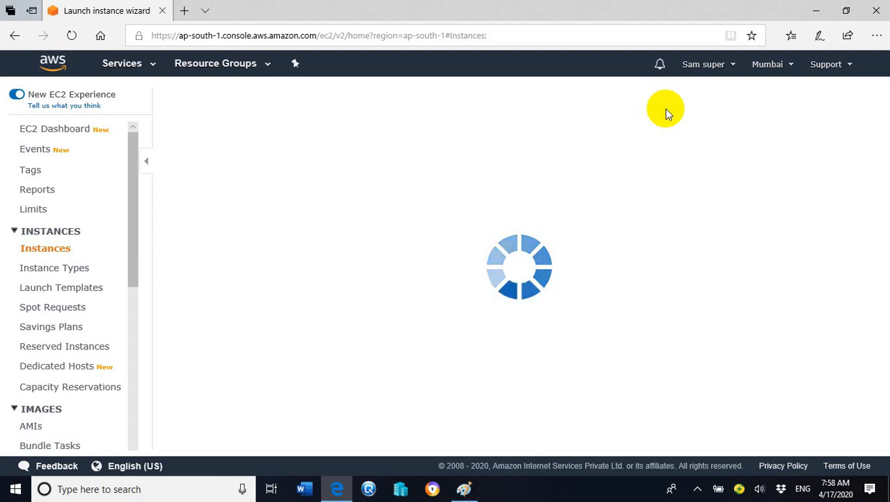
click(698, 489)
click(724, 463)
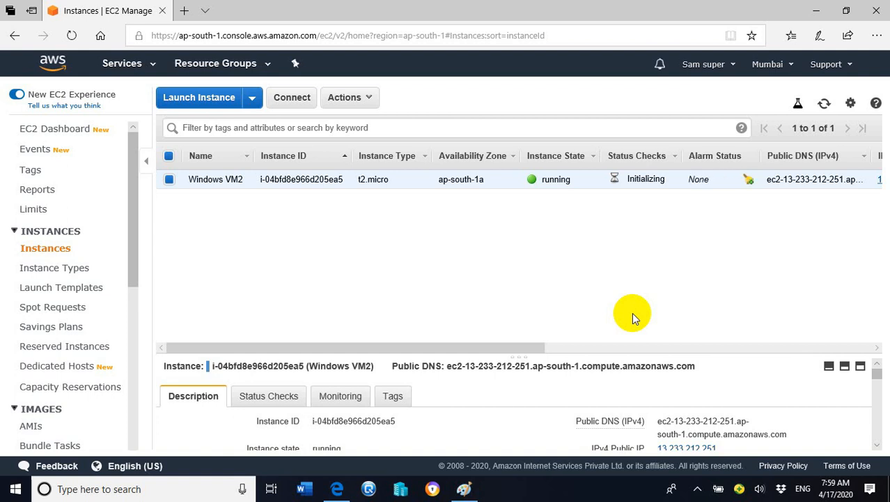
click(697, 489)
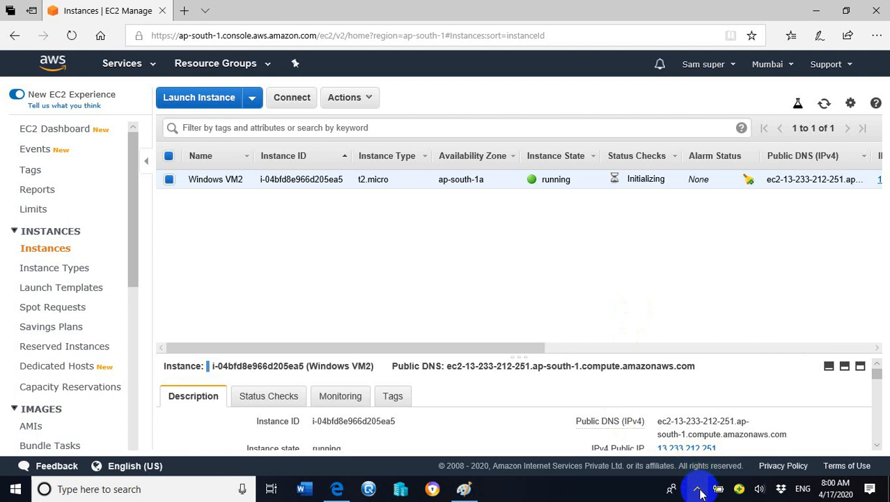
click(697, 462)
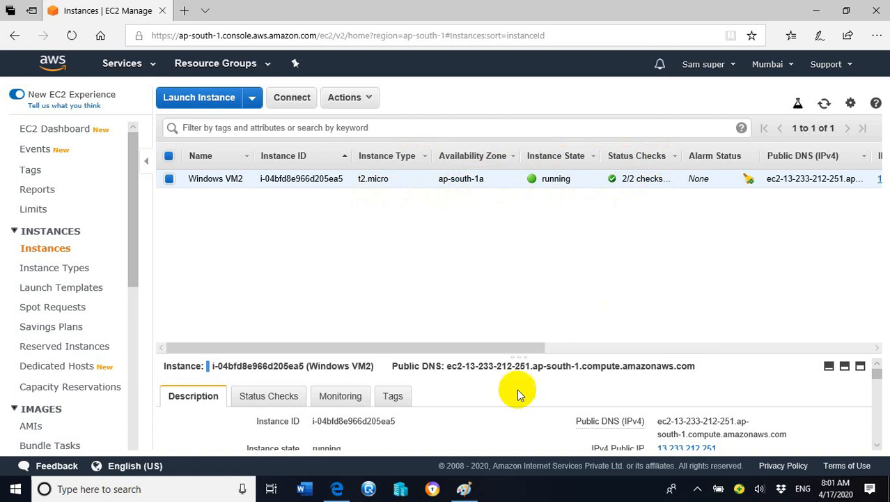
Examine the Windows VM2 instance's description for its ID, state, type, public DNS and IPv4 public IP
scroll(880, 446, down, 1)
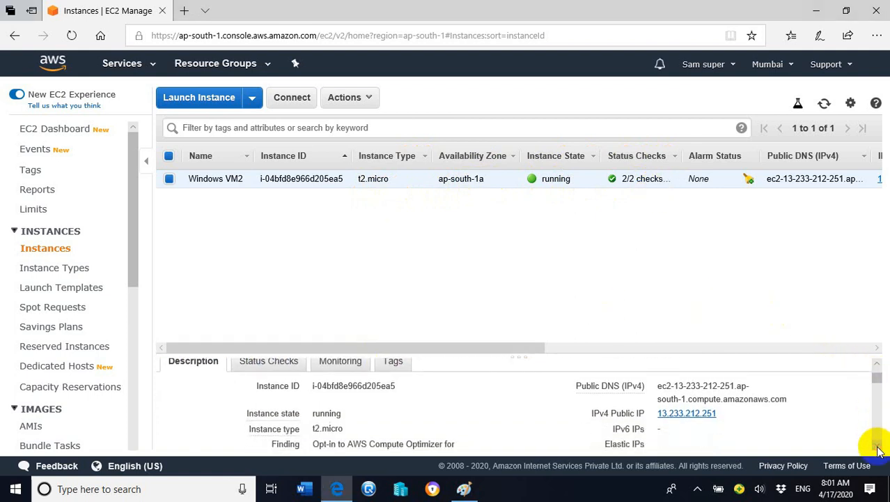
mouse_move(651, 420)
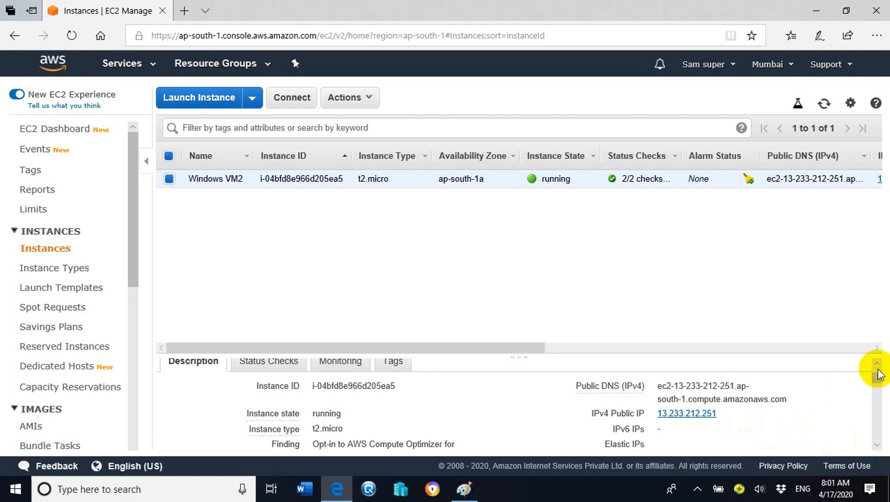
scroll(879, 369, up, 1)
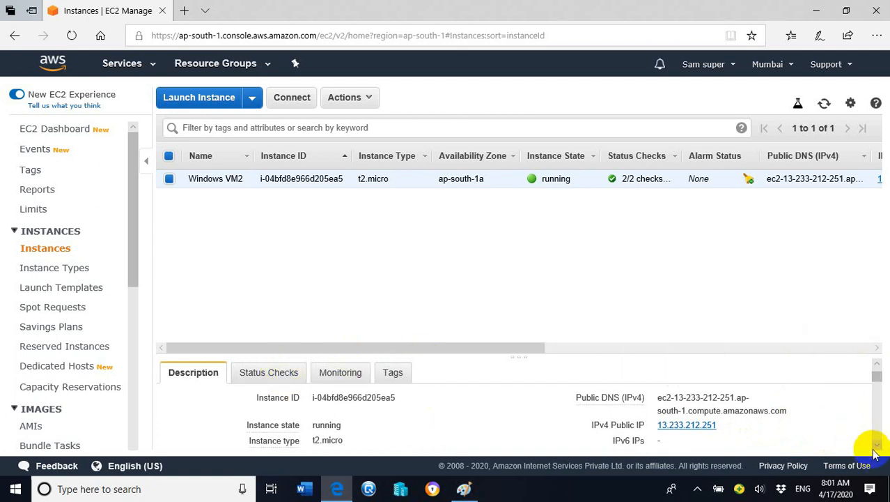
click(875, 445)
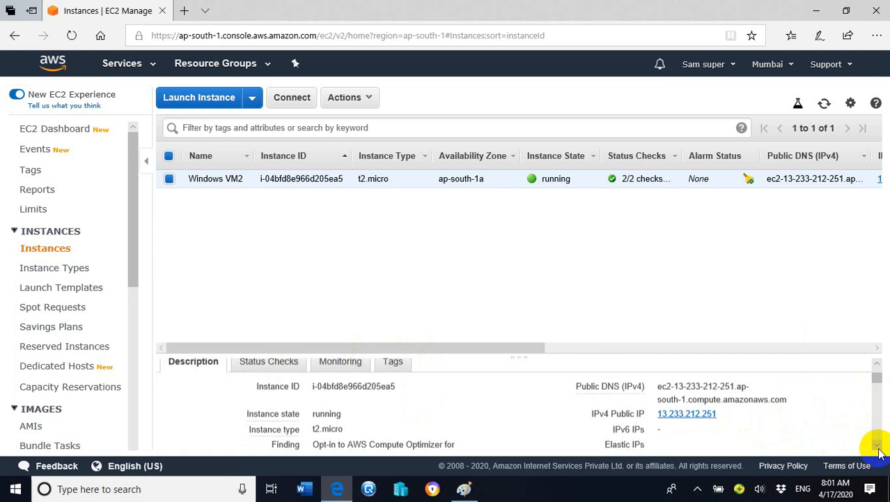
click(876, 364)
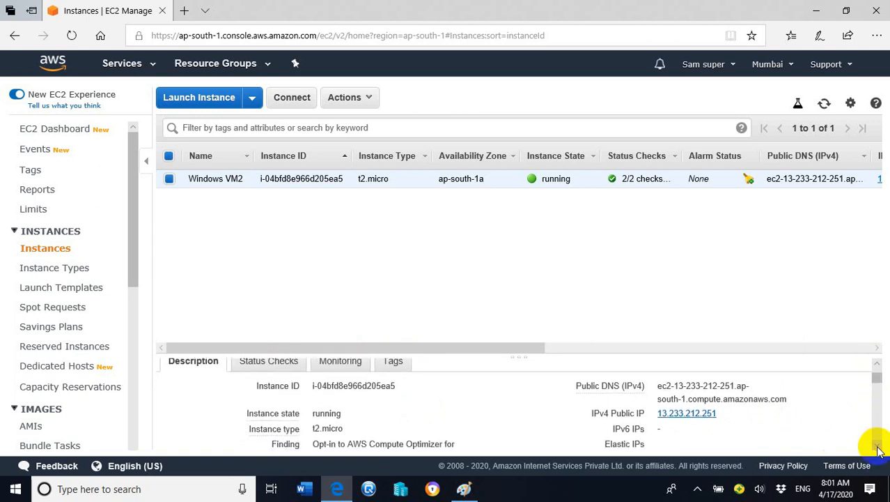
click(877, 447)
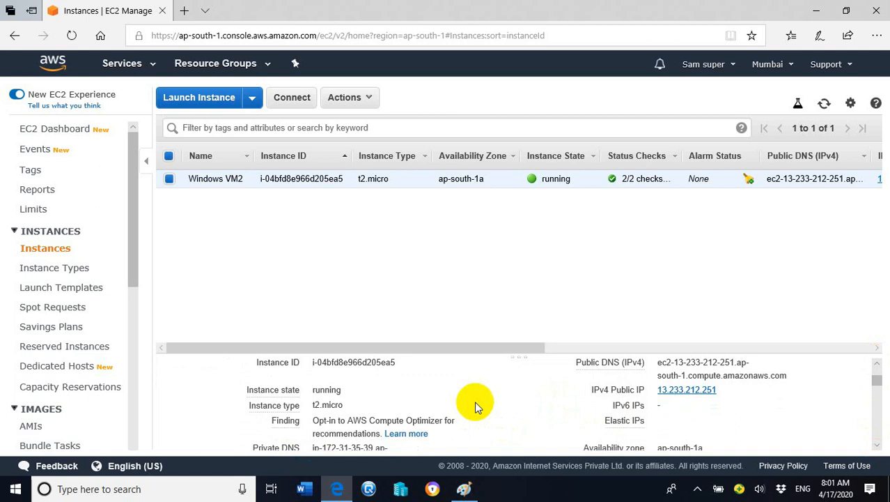
mouse_move(286, 391)
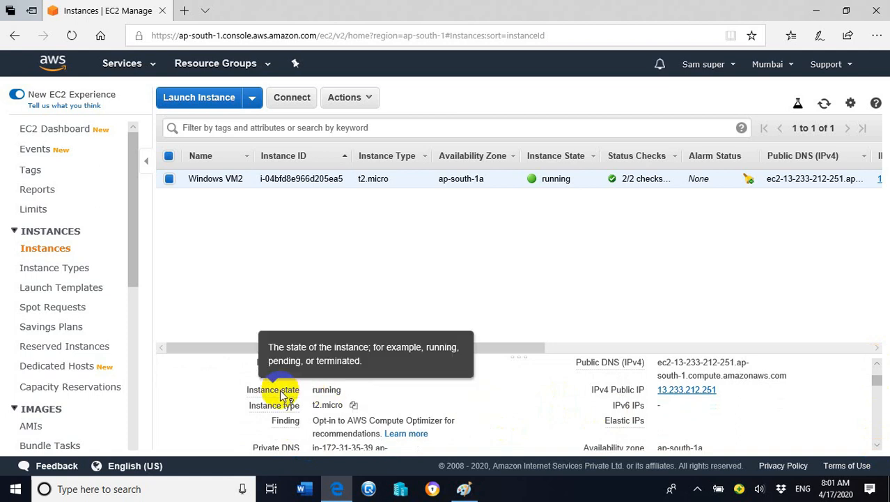
Examine the remaining description details, including private IP, security group, VPC, subnet, AMI and key pair name
click(879, 447)
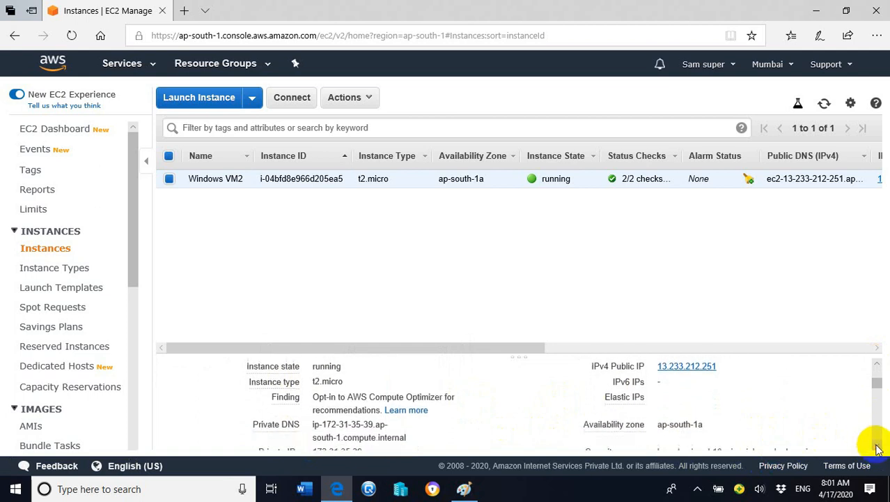
click(878, 448)
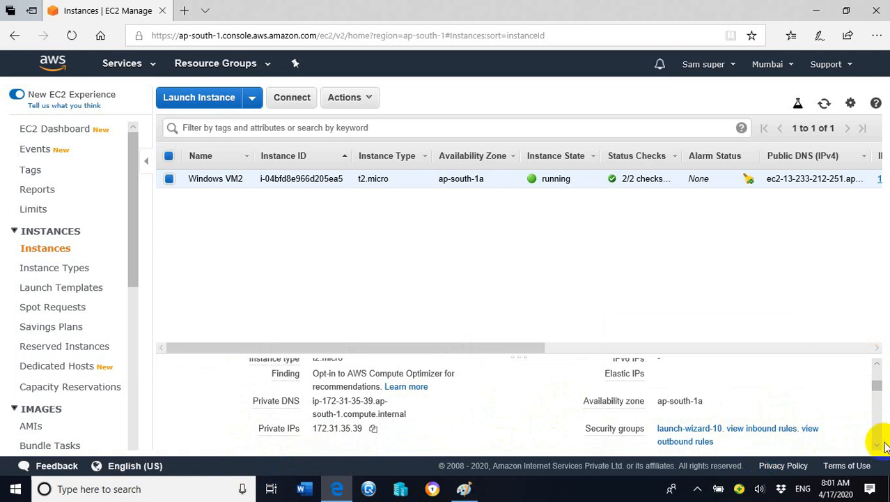
click(877, 447)
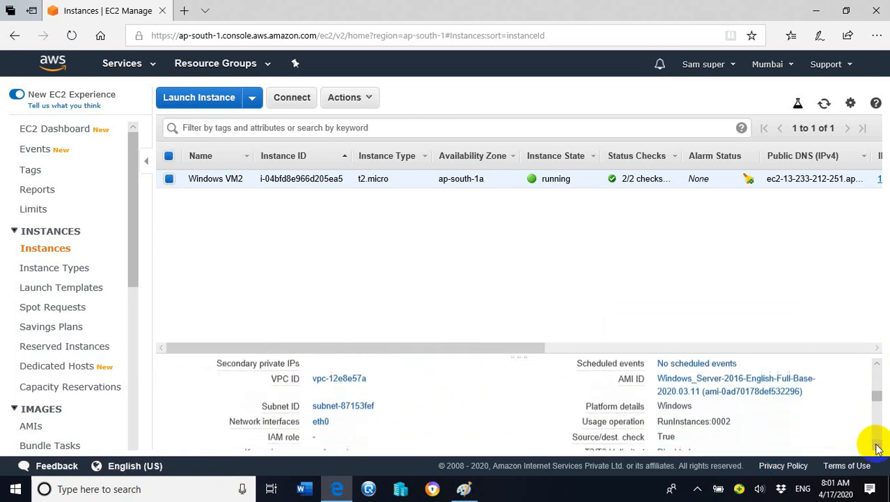
click(877, 447)
click(876, 447)
click(877, 447)
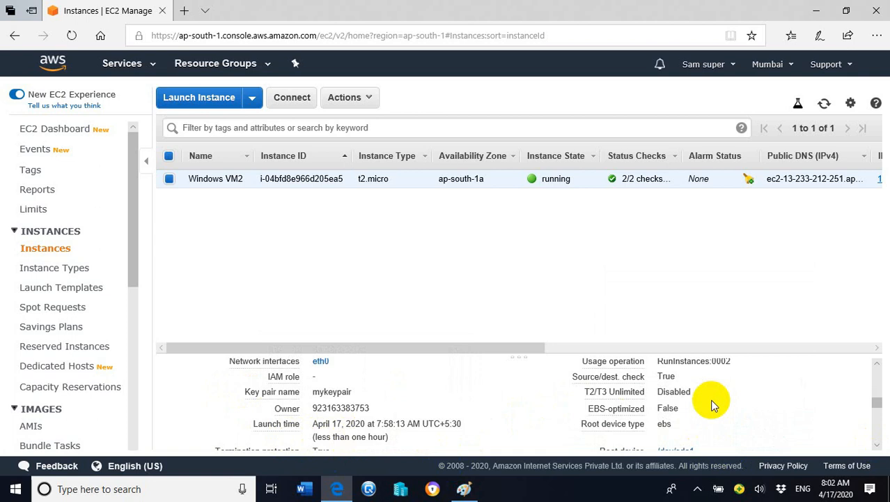
click(878, 364)
scroll(880, 368, up, 10)
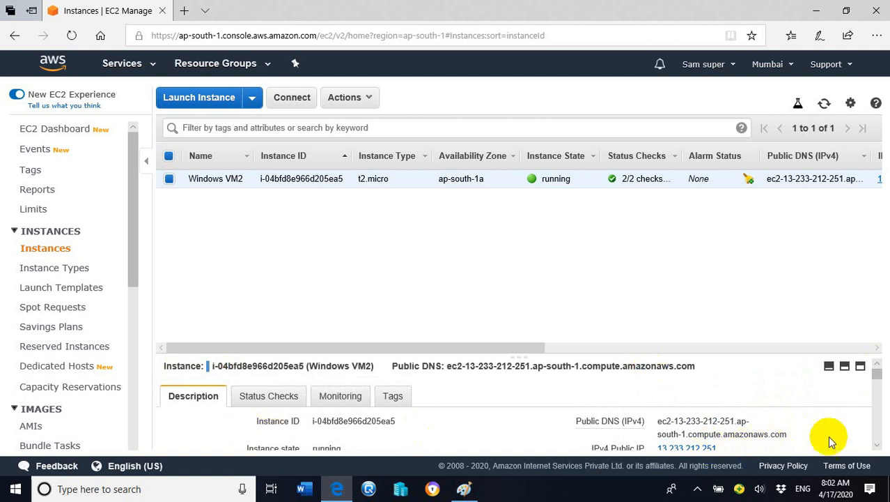
View the instance's monitoring details and check the CloudWatch alarms and the basic monitoring settings
scroll(881, 448, down, 1)
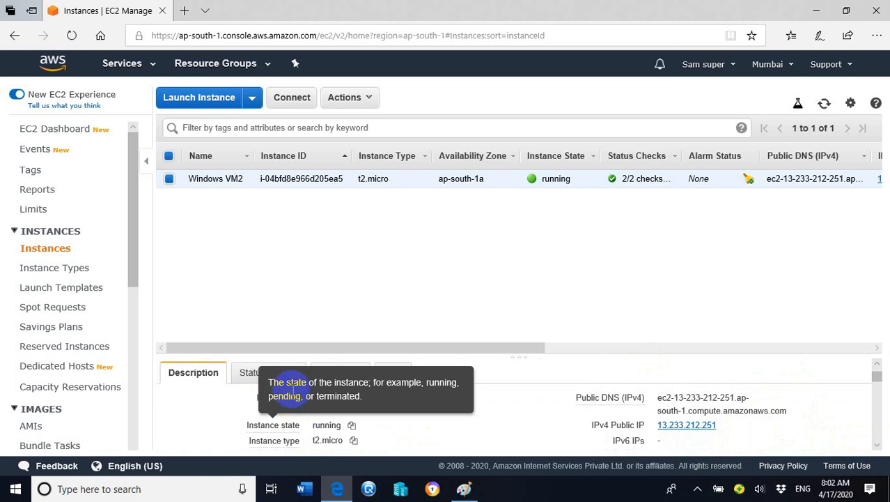
click(351, 375)
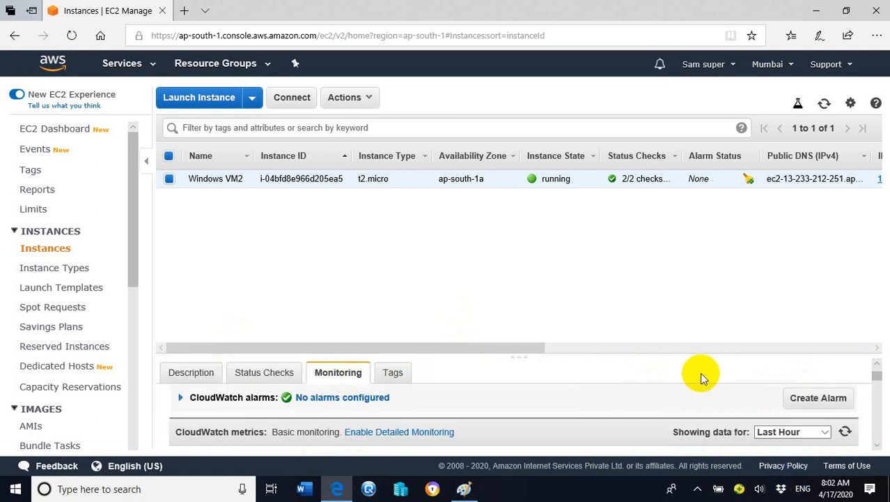
scroll(880, 446, down, 2)
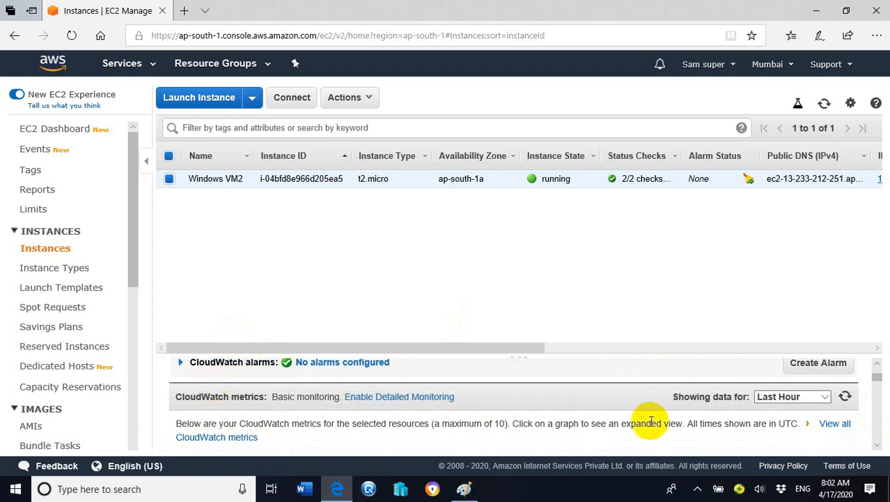
scroll(766, 383, up, 1)
scroll(766, 386, up, 2)
scroll(762, 380, down, 3)
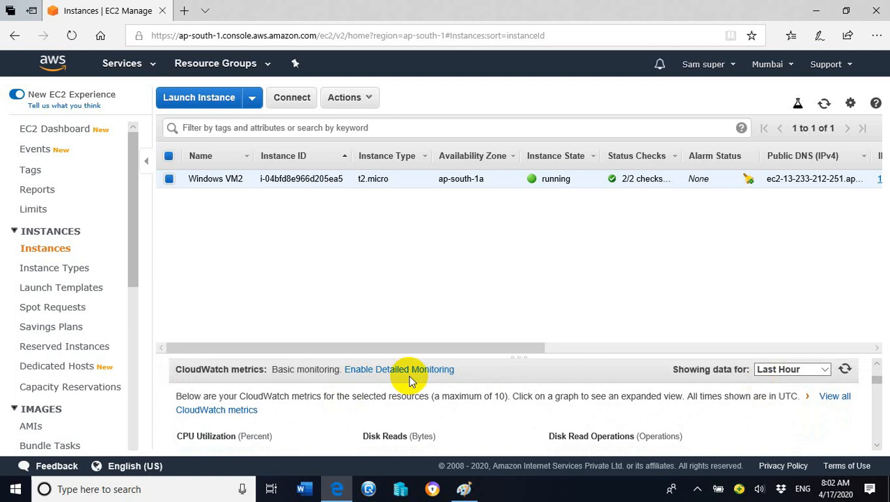
Review the CloudWatch graphs for CPU utilization, disk reads and writes, and network traffic and packets
scroll(432, 390, down, 1)
scroll(229, 418, down, 1)
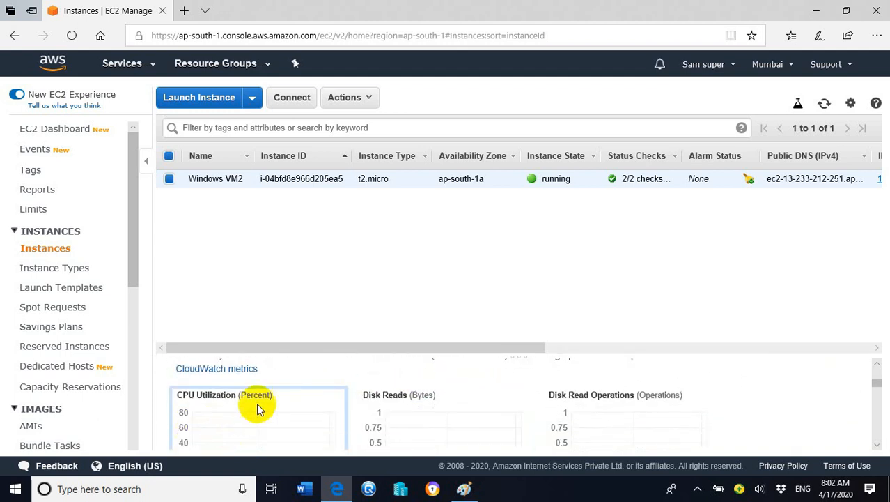
scroll(287, 404, down, 1)
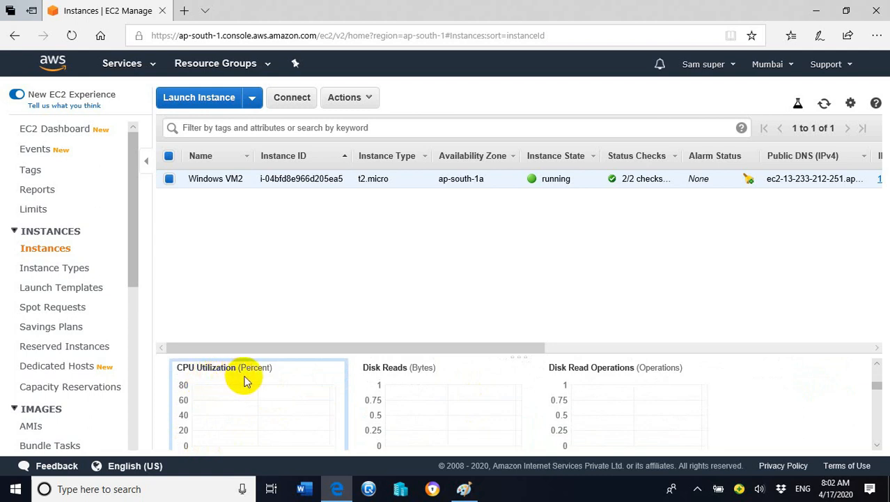
scroll(334, 383, down, 1)
scroll(411, 379, up, 1)
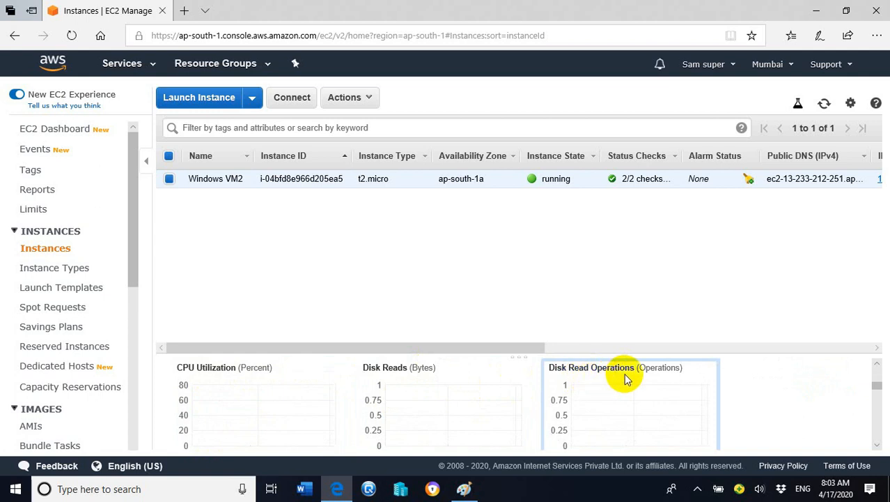
scroll(622, 378, down, 3)
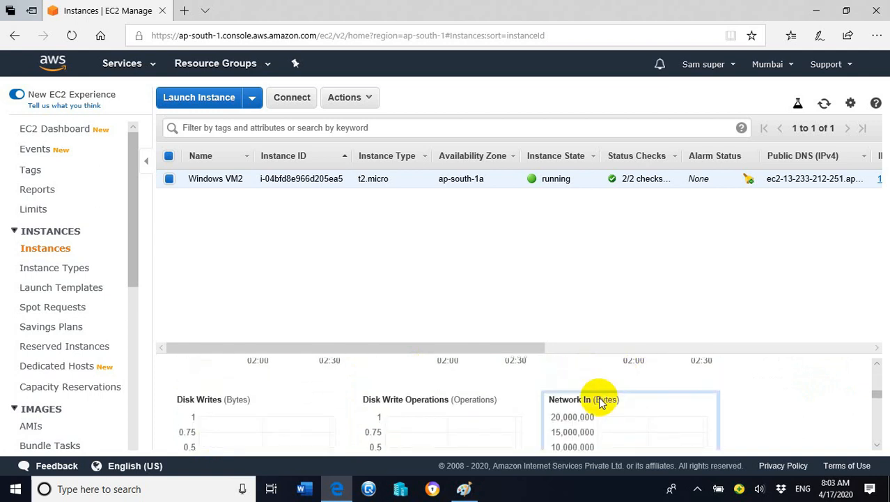
scroll(599, 398, down, 2)
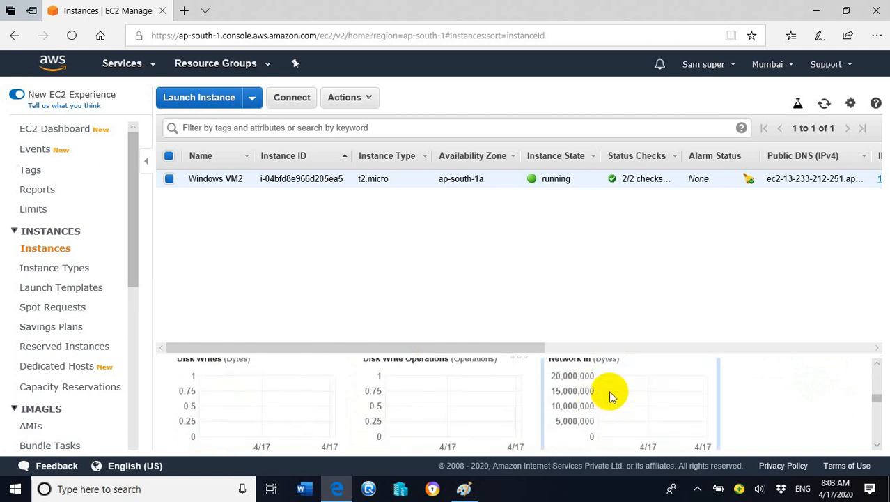
scroll(609, 393, up, 1)
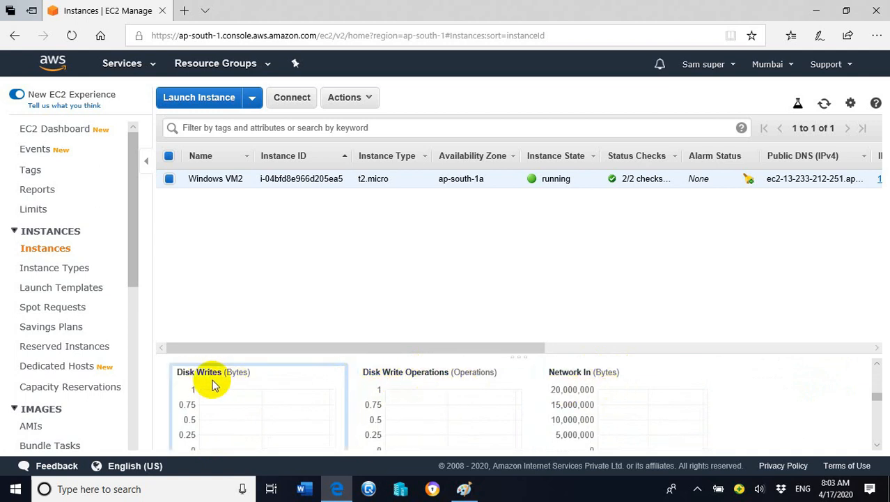
scroll(224, 386, down, 2)
scroll(237, 385, down, 3)
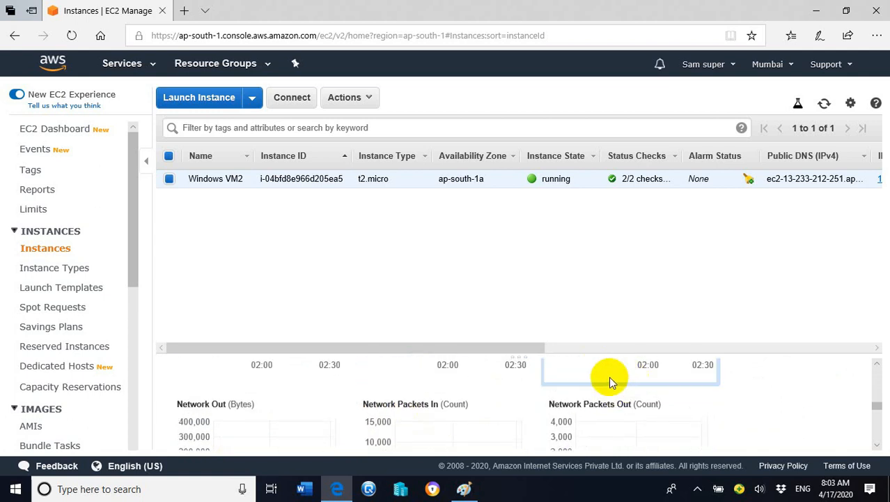
scroll(609, 377, up, 3)
scroll(614, 397, up, 3)
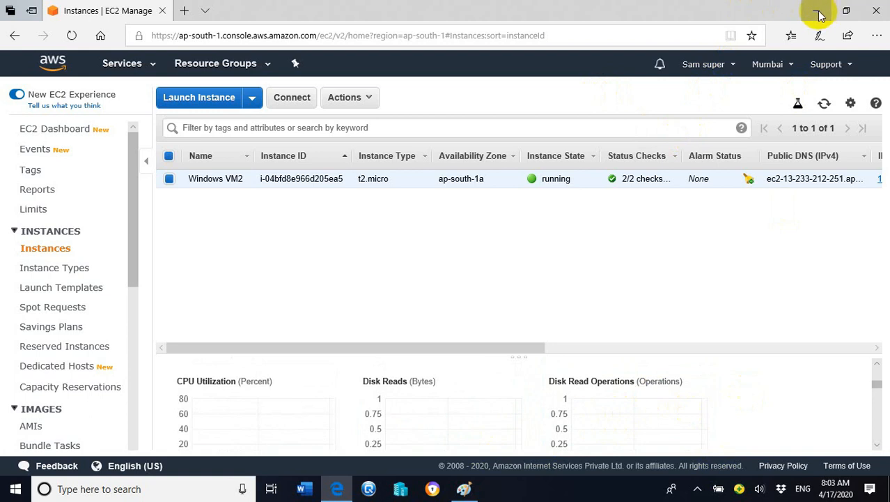
Run mstsc to start Remote Desktop Connection and move its window clear of the instance's details
right_click(9, 497)
click(38, 435)
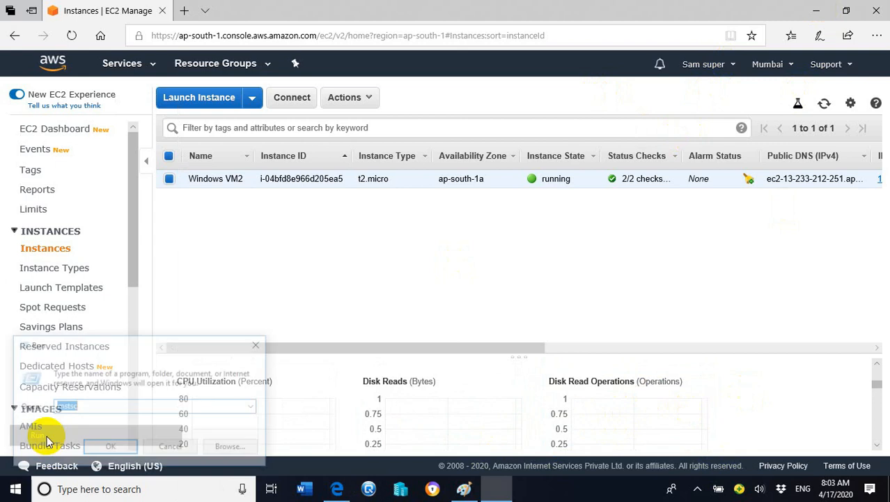
click(143, 409)
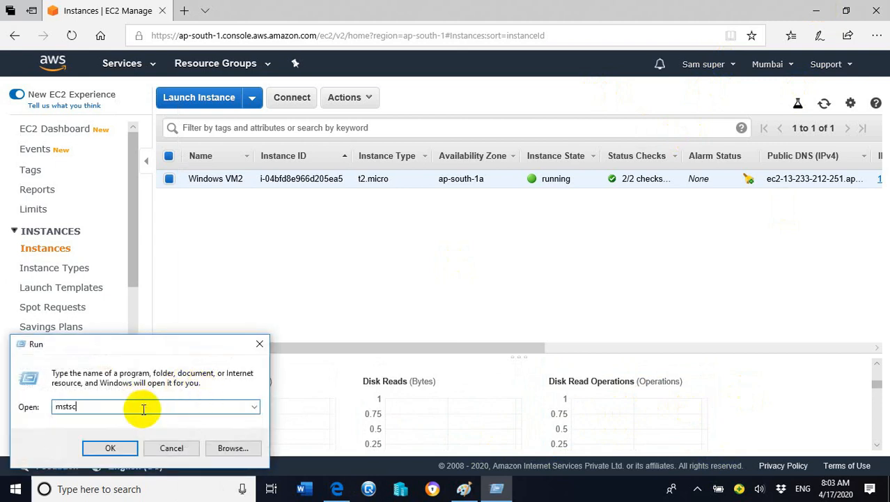
click(118, 452)
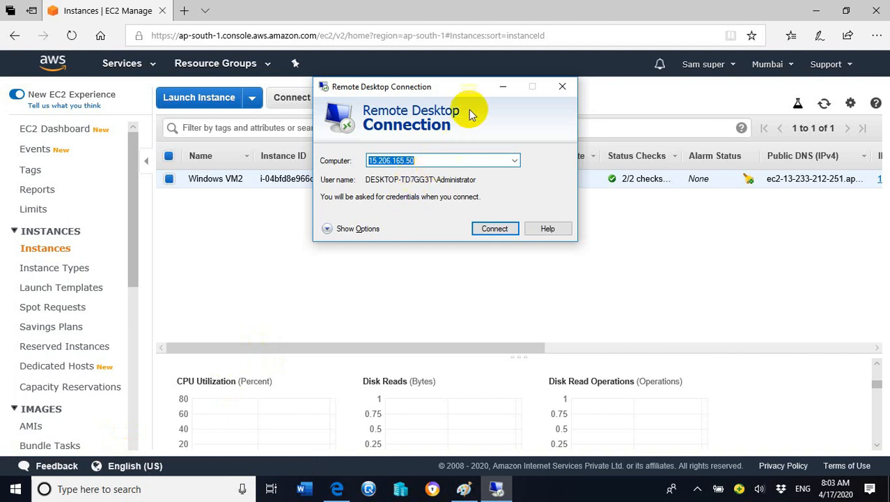
drag(473, 91, 378, 99)
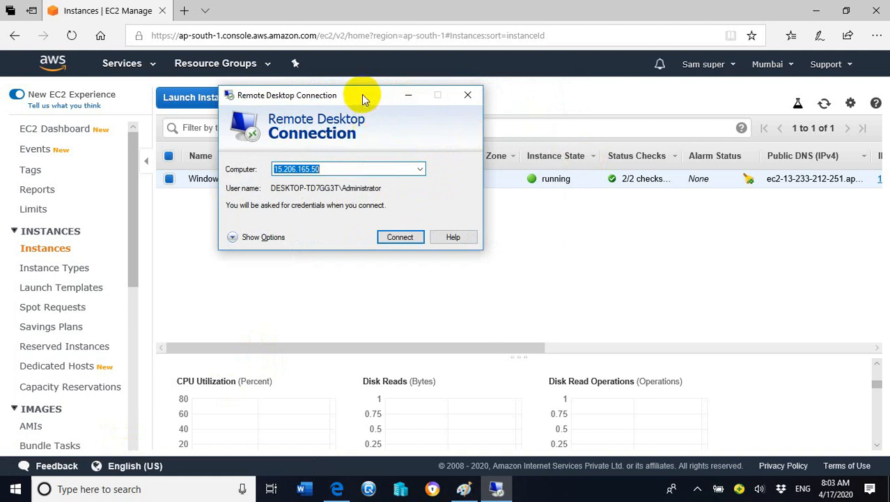
drag(362, 94, 238, 105)
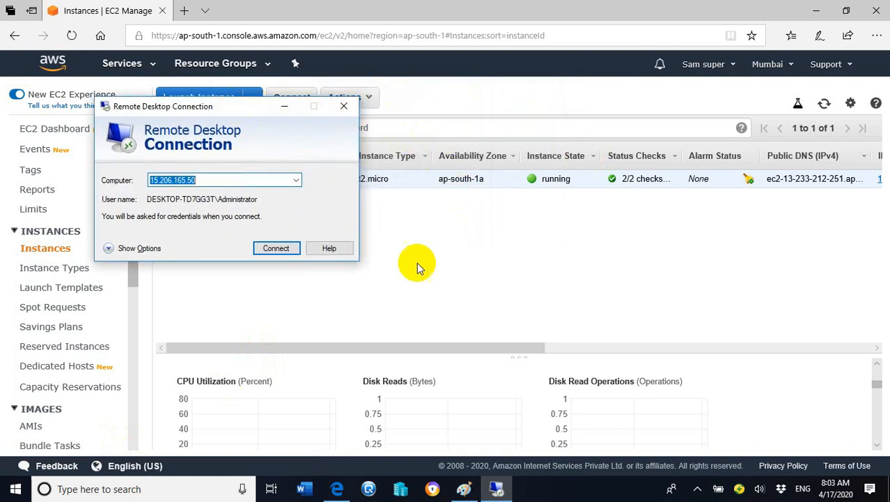
drag(224, 114, 588, 153)
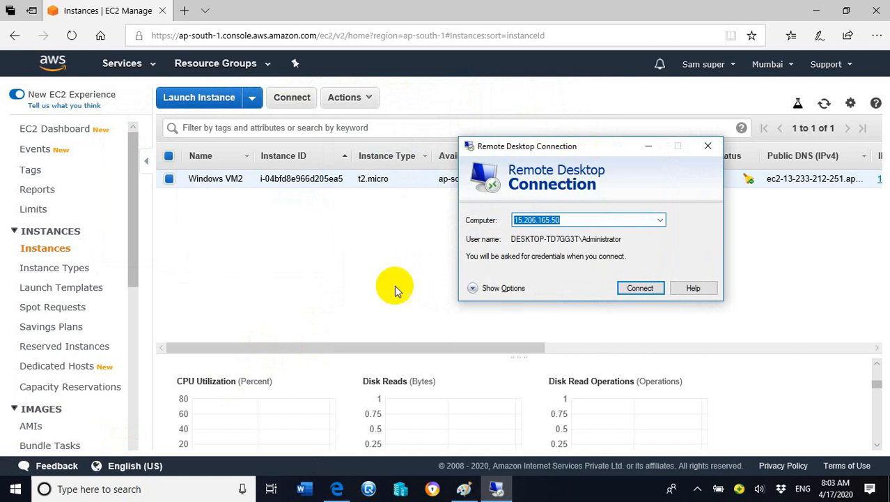
Copy the IPv4 public IP address from the Windows VM2 instance's description details
drag(875, 382, 872, 363)
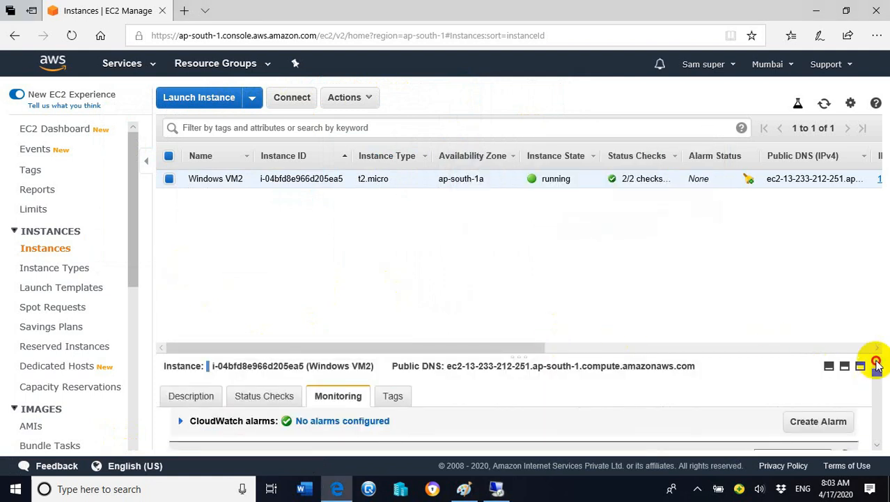
click(188, 396)
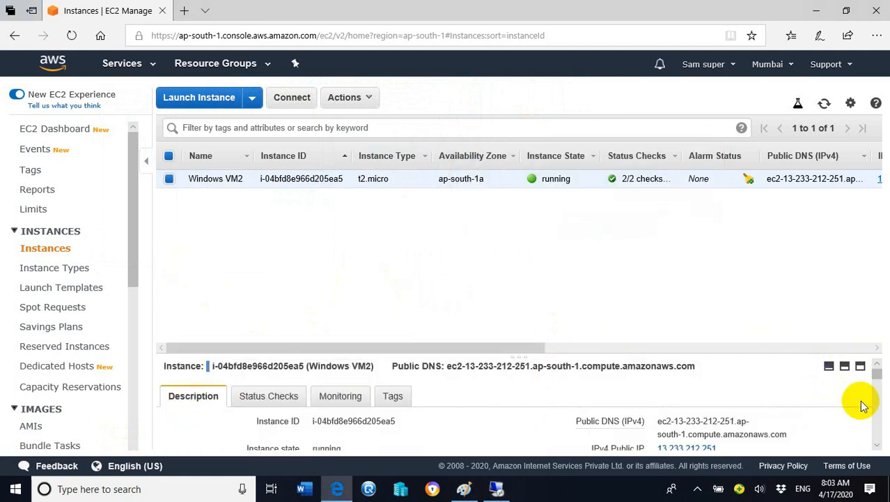
scroll(784, 406, down, 1)
scroll(782, 404, down, 1)
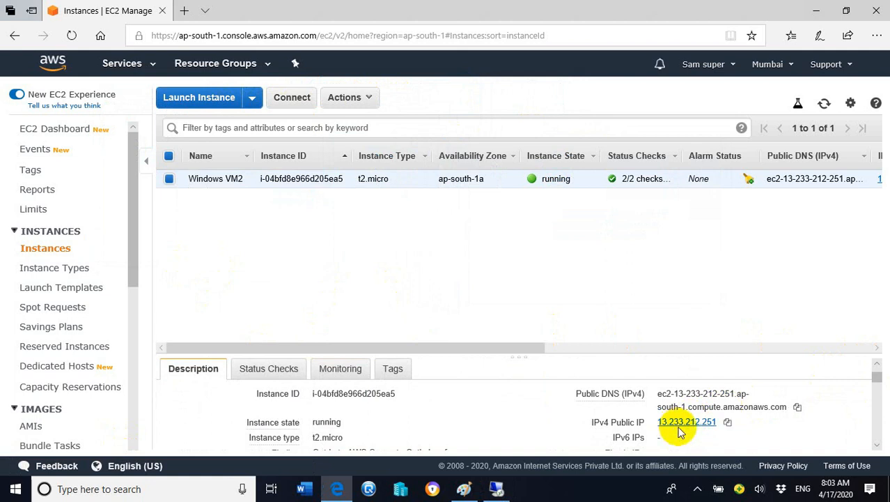
click(728, 422)
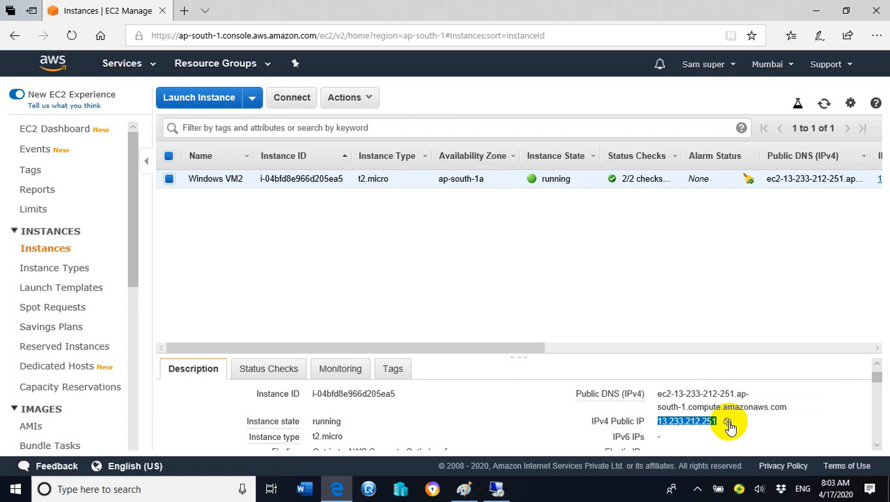
Switch to Remote Desktop Connection, enter 13.233.212.251 as the computer and start the connection
click(497, 489)
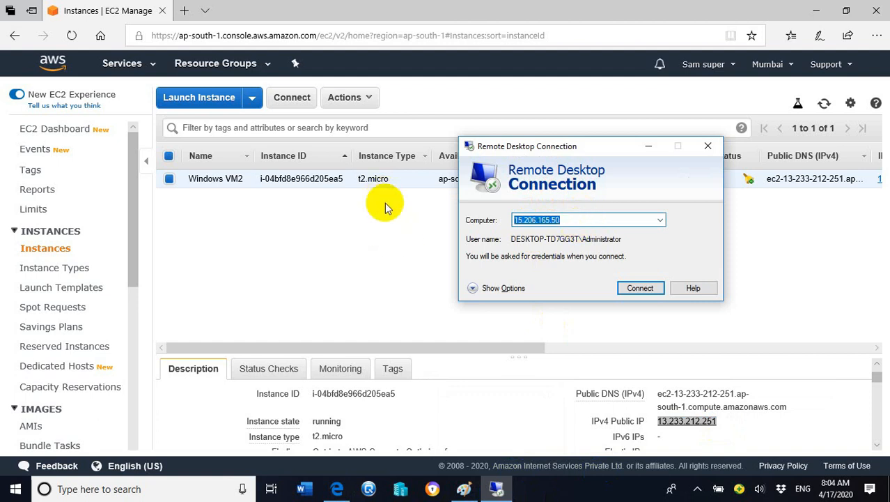
key(ctrl+v)
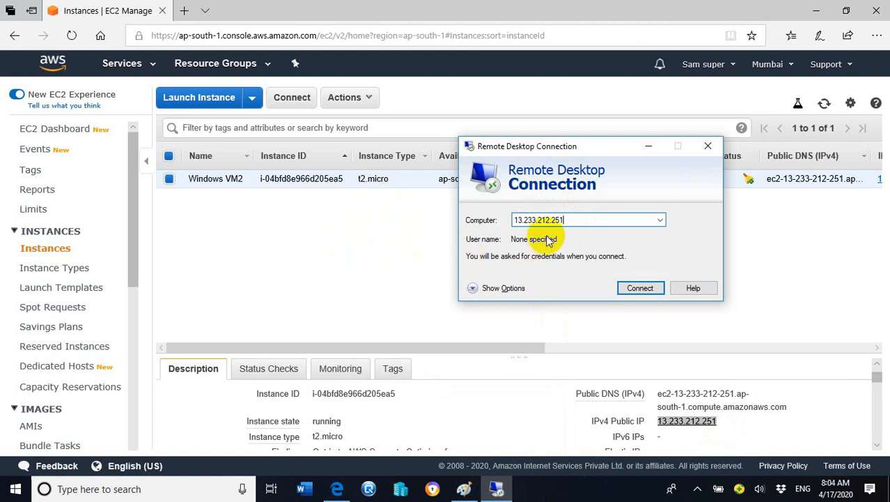
click(651, 288)
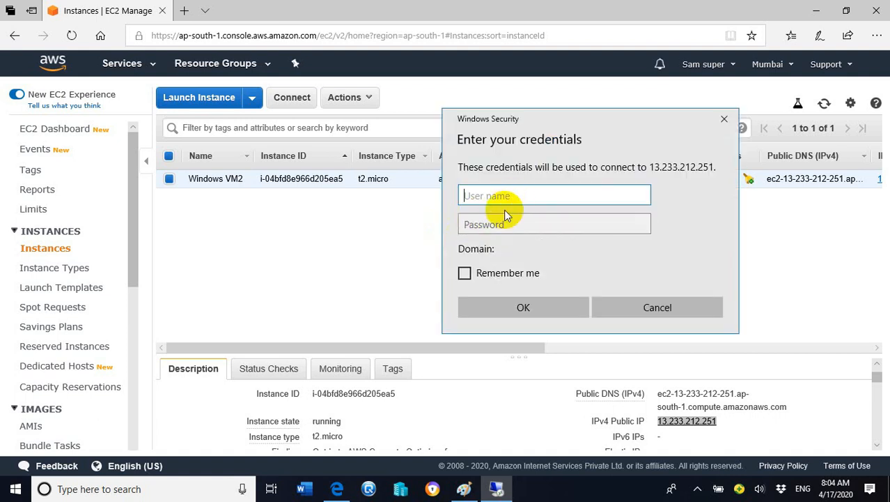
Enter Administrator as the user name in the remote connection credentials and move to the password field
text(Ad)
click(517, 223)
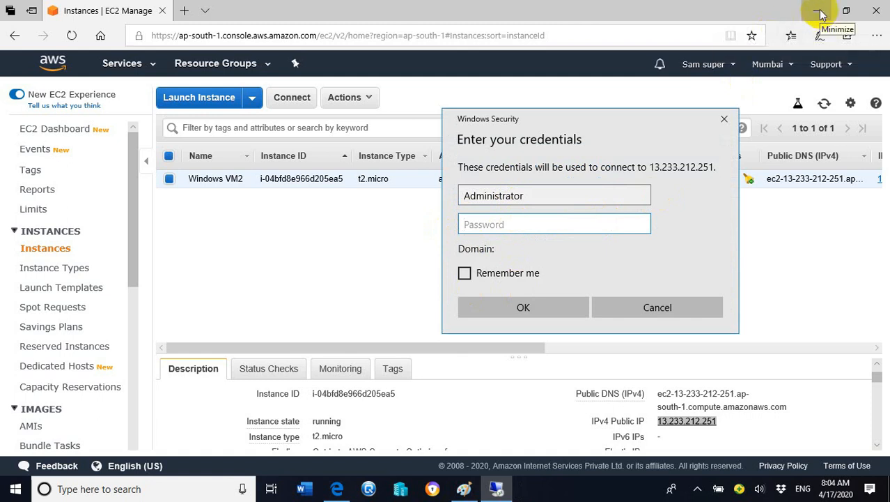
click(697, 488)
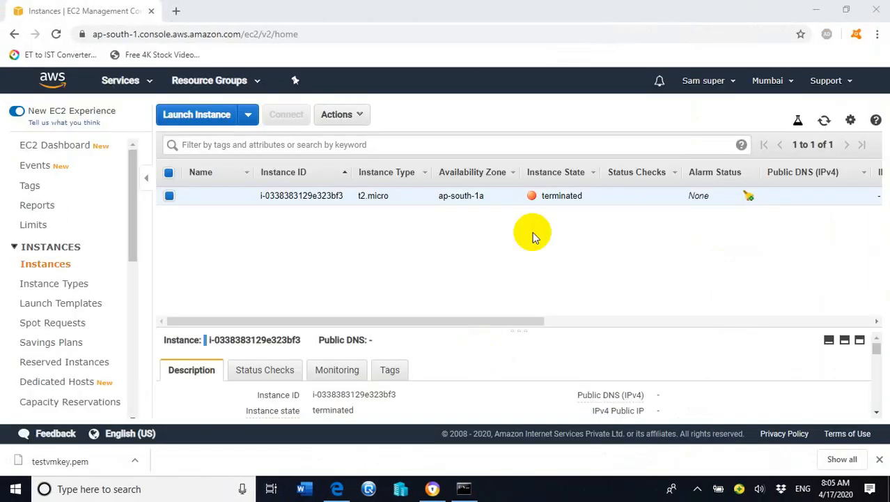
Reveal the desktop, go to the aws folder inside the videos folder and select mykeypair.pem
click(814, 11)
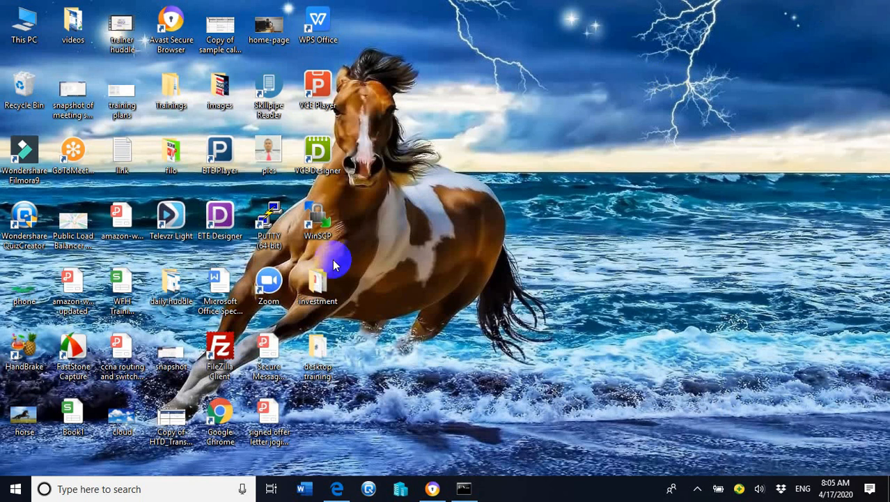
double_click(326, 355)
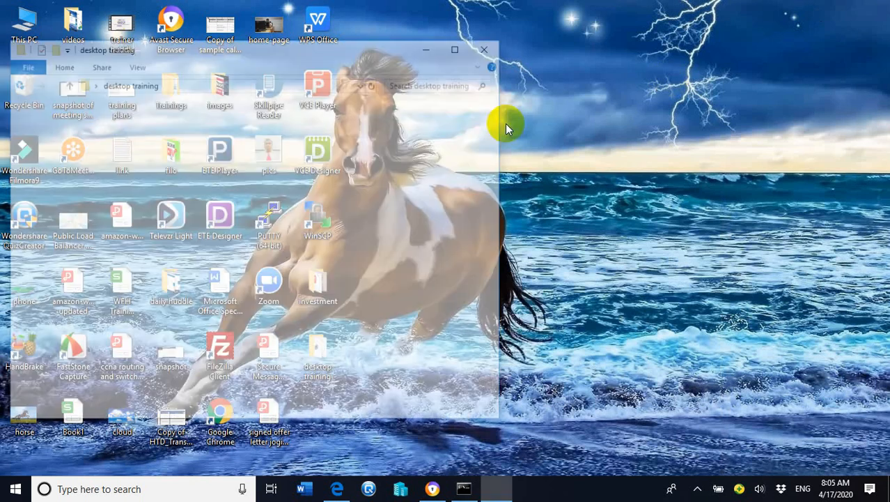
click(495, 40)
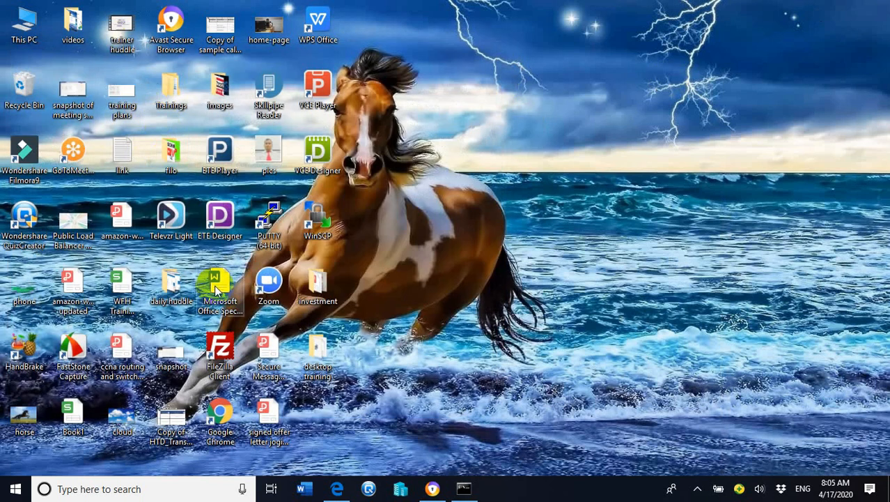
click(330, 276)
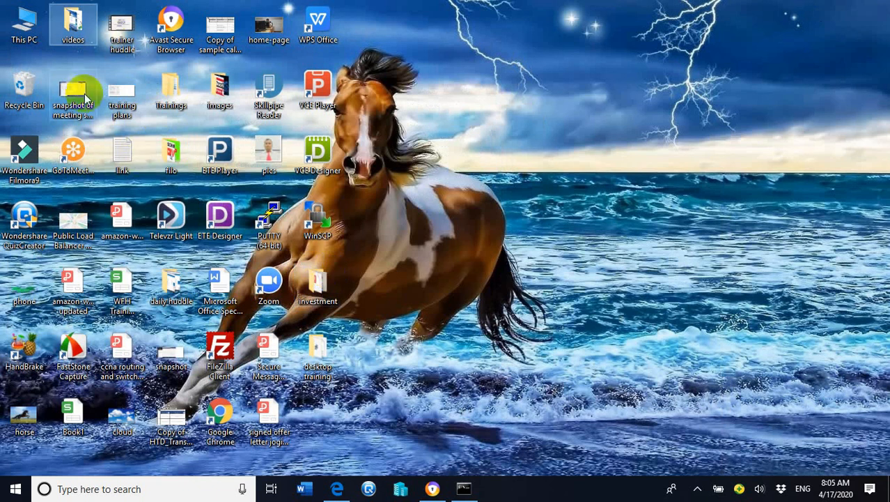
double_click(71, 21)
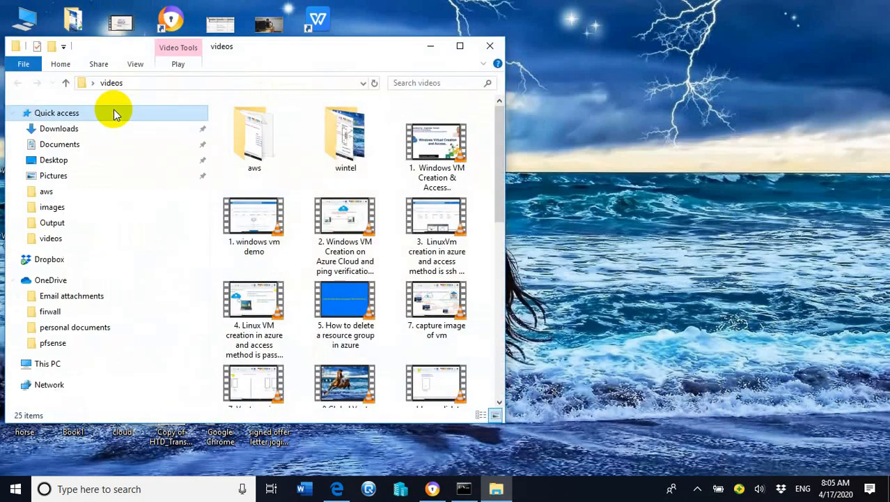
double_click(264, 123)
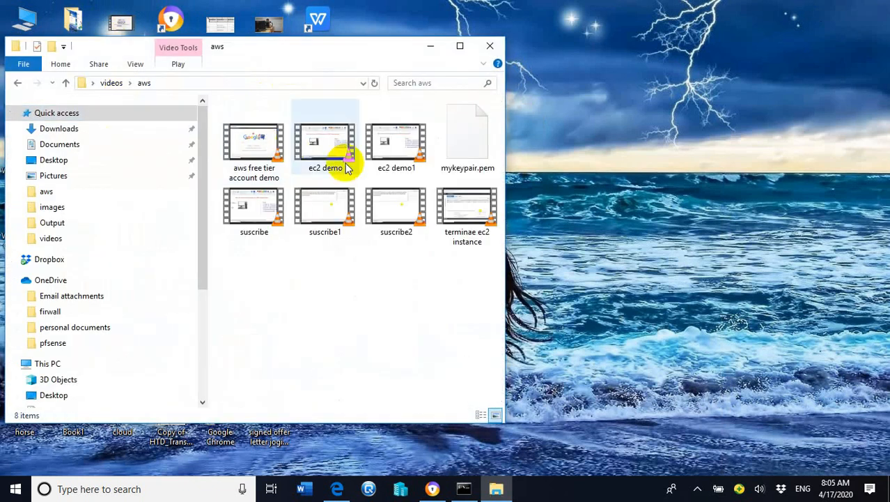
click(457, 142)
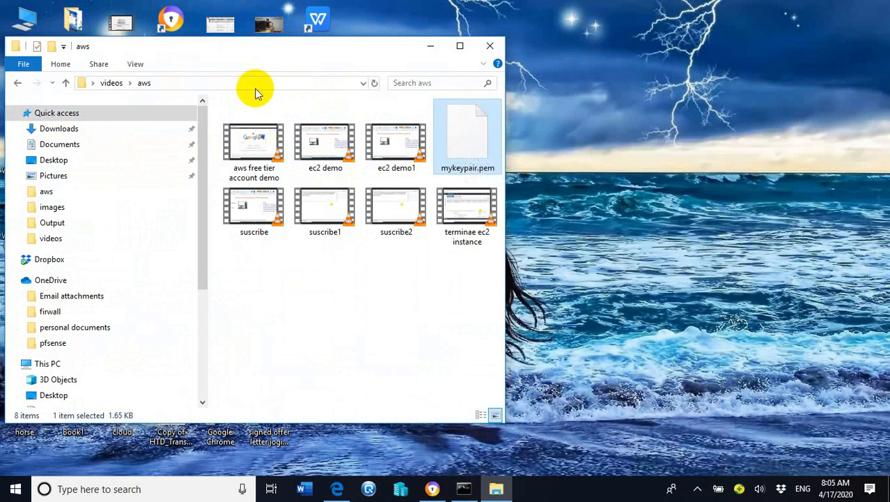
Copy the full path of the aws folder and minimize the File Explorer window
click(209, 82)
right_click(142, 82)
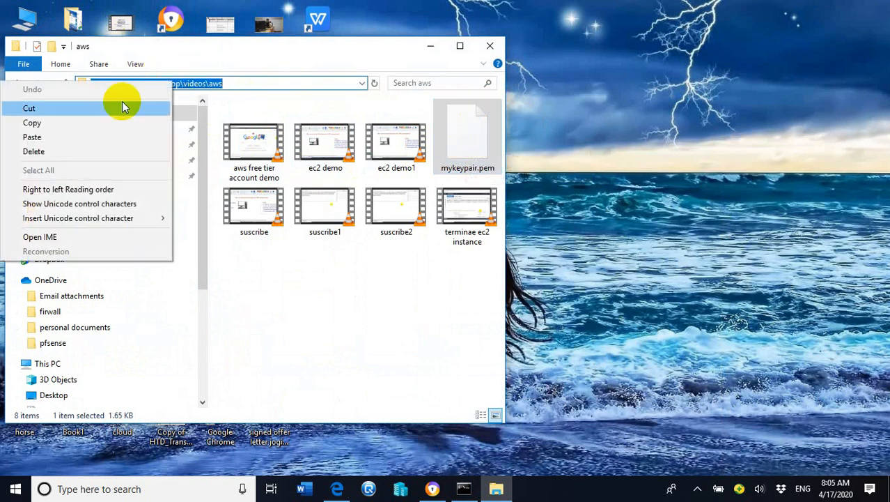
click(54, 122)
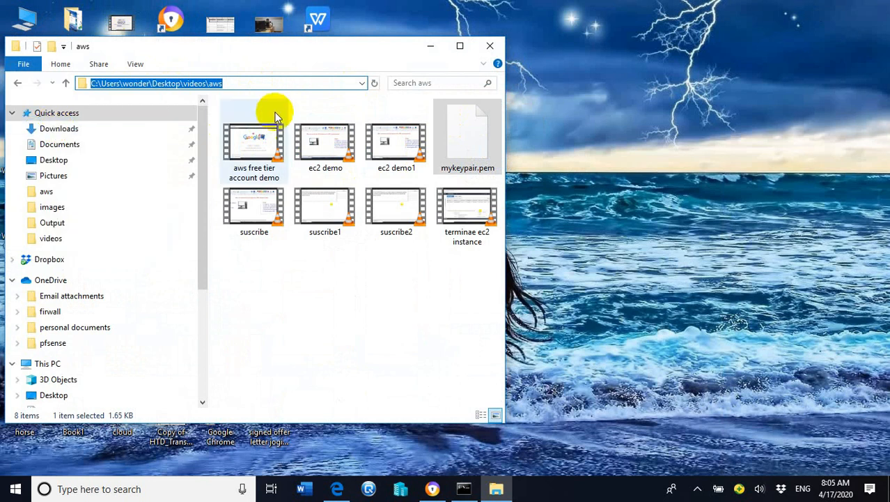
click(431, 47)
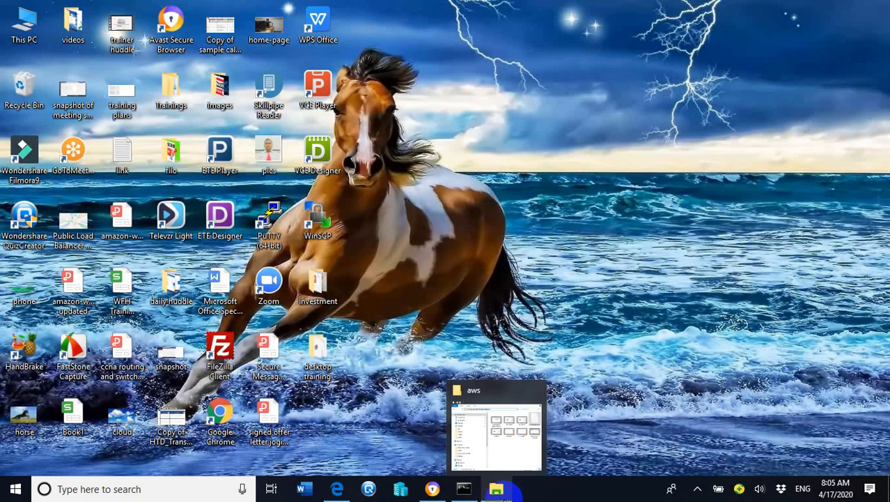
click(544, 465)
click(431, 46)
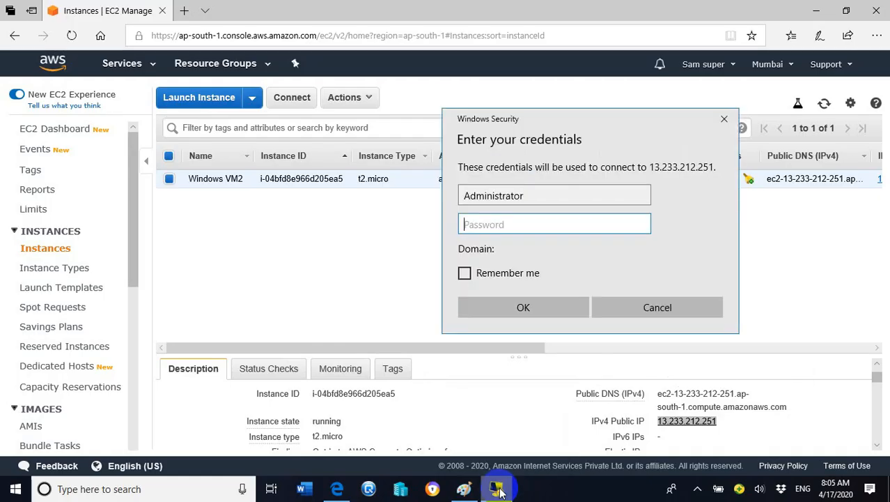
Start retrieving the Windows VM2 password from its connection options and browse to the copied Desktop\videos\aws path for the key pair
mouse_move(510, 488)
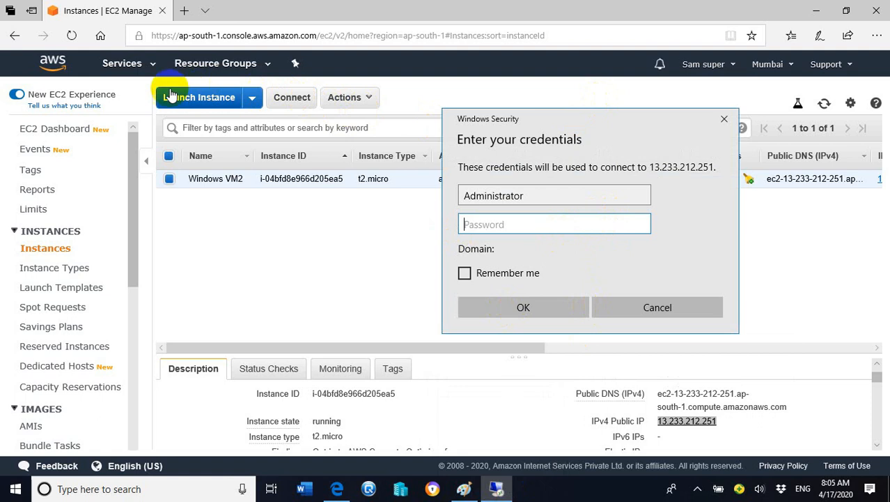
click(296, 101)
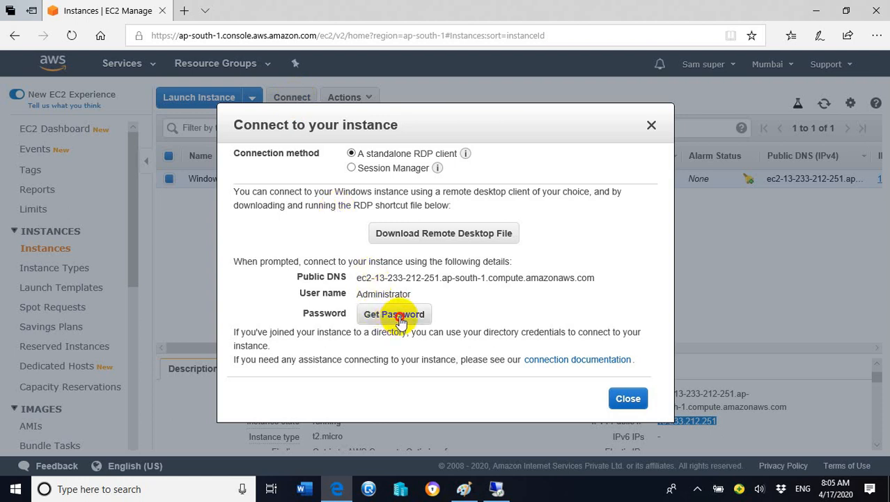
click(398, 317)
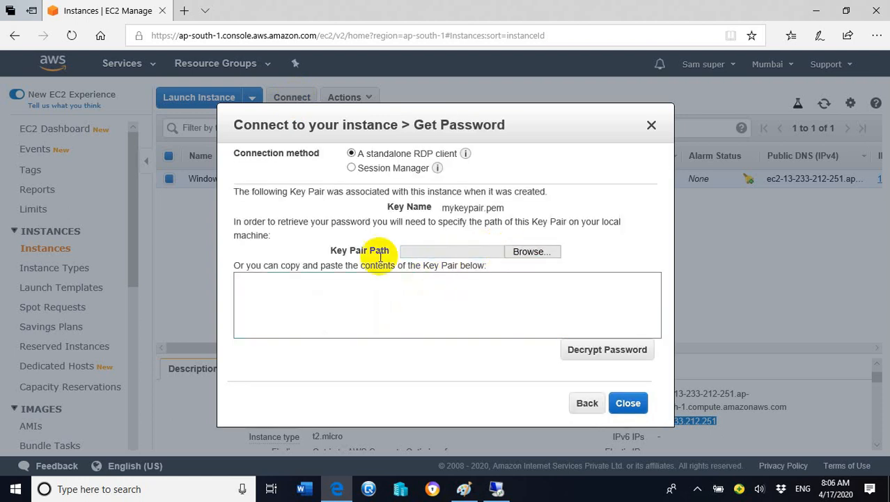
click(529, 251)
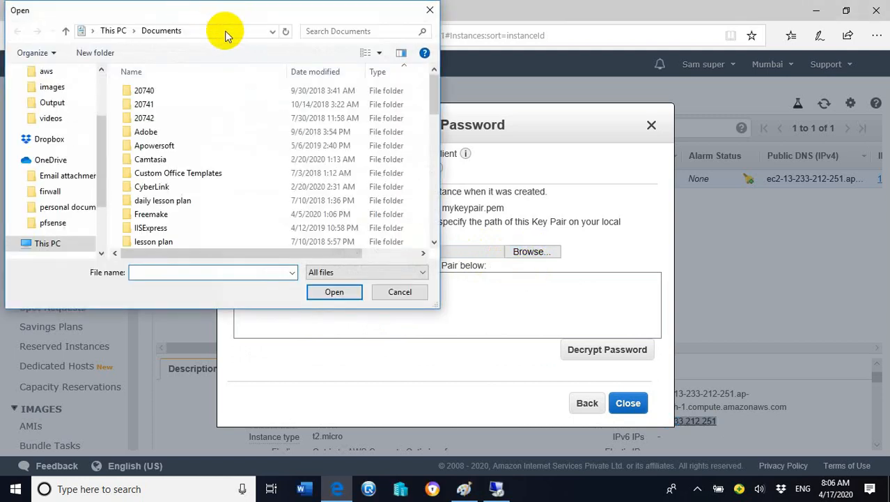
click(225, 30)
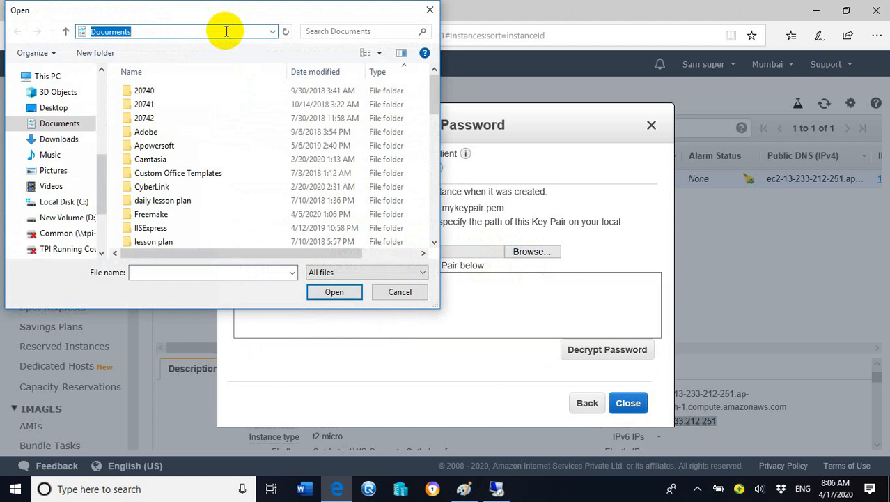
key(ctrl+v)
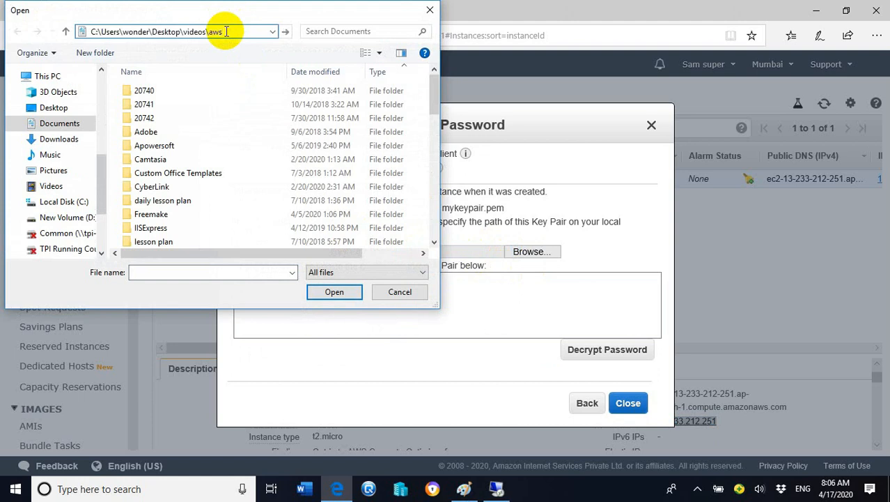
key(Return)
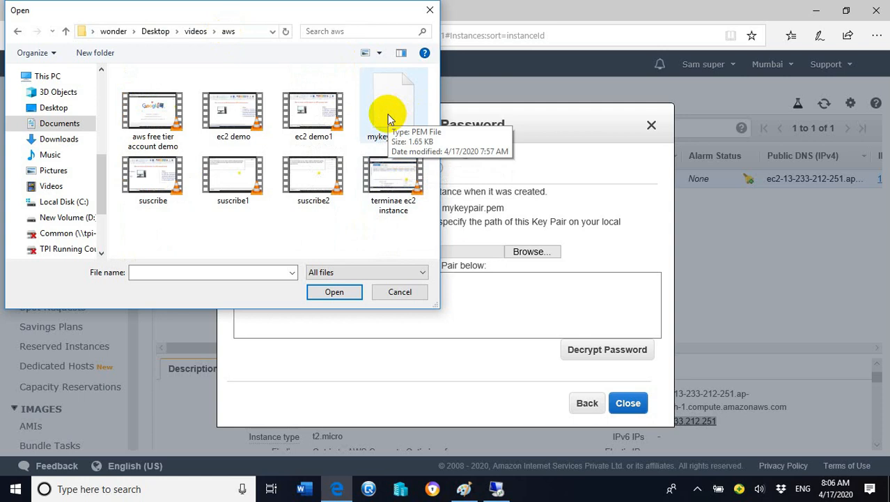
Load mykeypair.pem as the key pair, decrypt the Administrator password and copy it
click(389, 120)
click(334, 290)
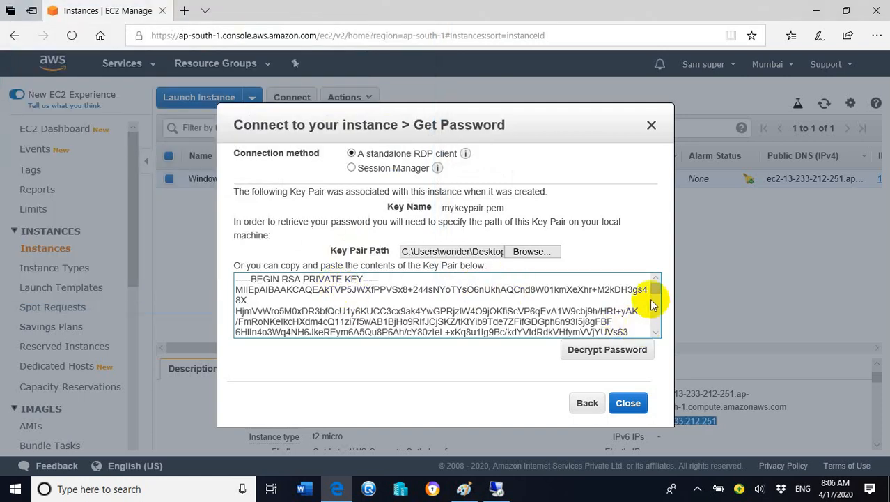
click(611, 352)
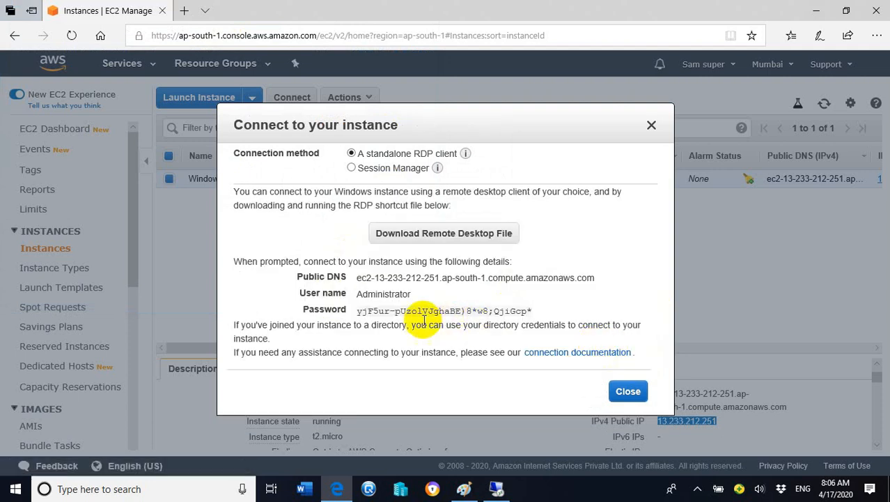
click(540, 312)
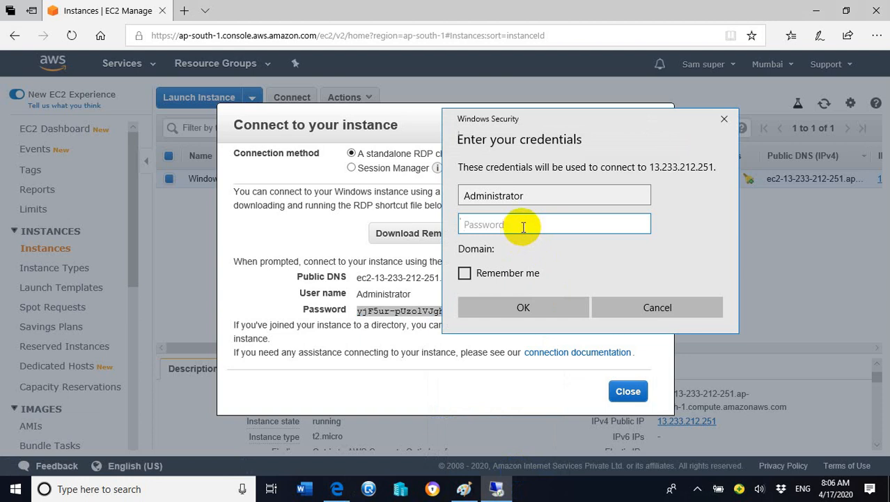
Paste the Administrator password into the remote connection credentials and connect to 13.233.212.251
key(ctrl+v)
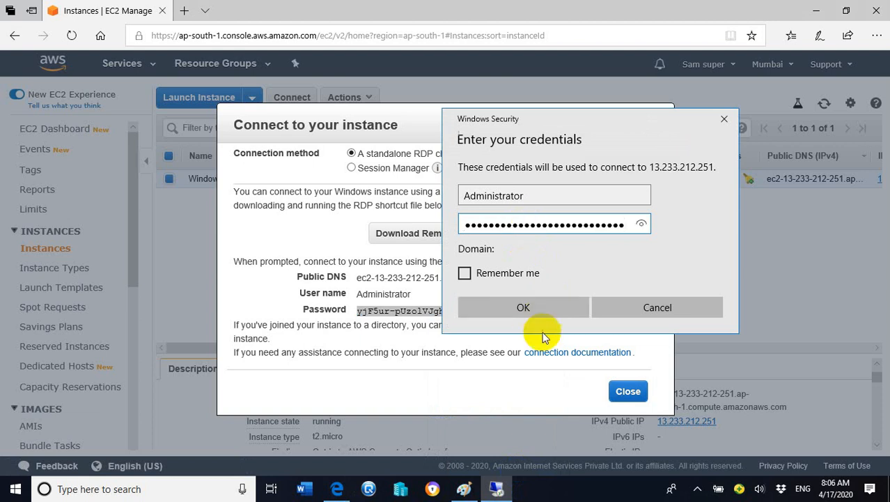
click(556, 308)
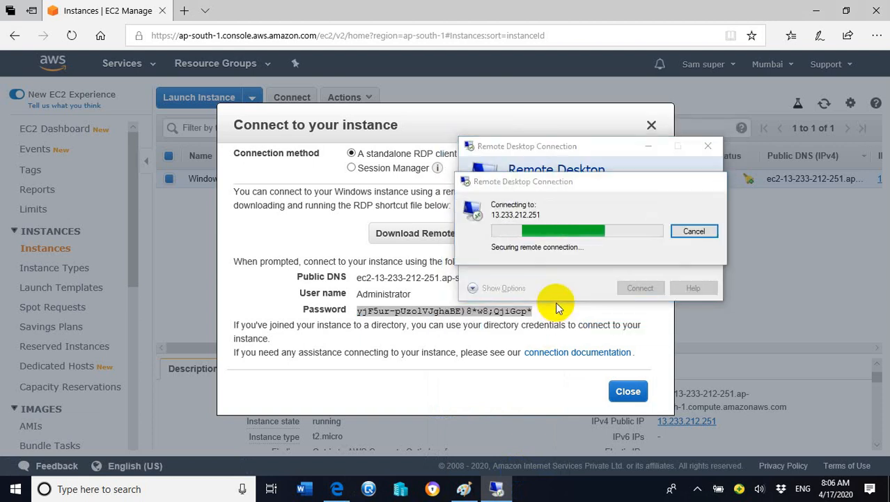
click(632, 333)
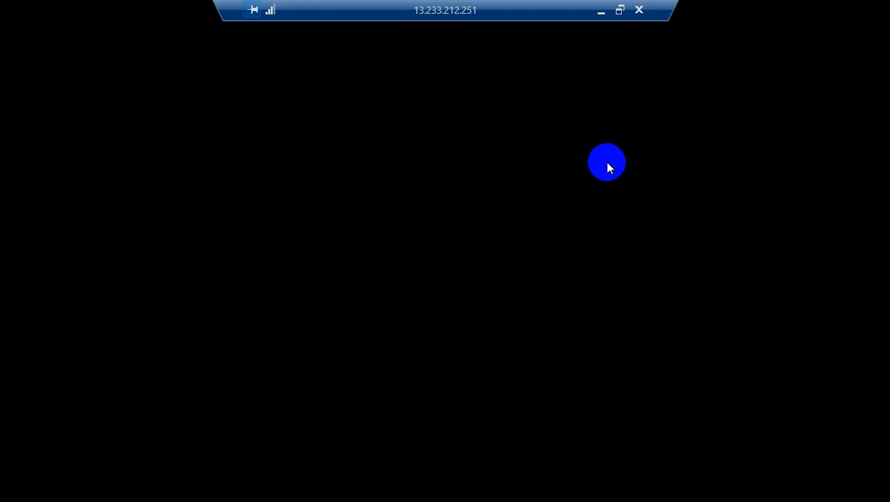
click(620, 10)
click(725, 491)
click(698, 488)
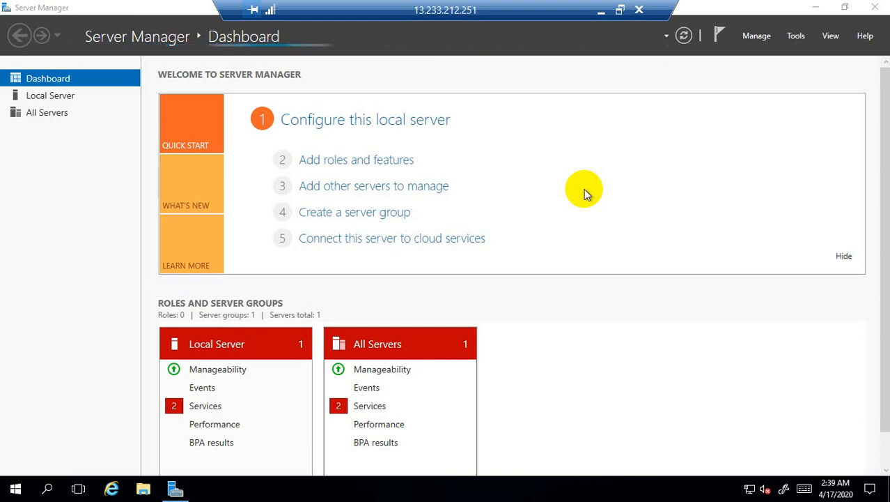
Open Computer Management from Server Manager on the remote server
click(796, 38)
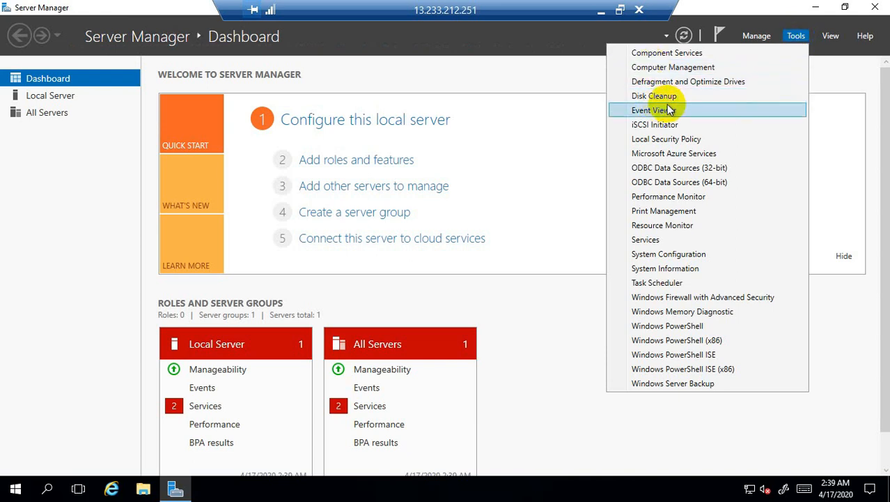
click(674, 67)
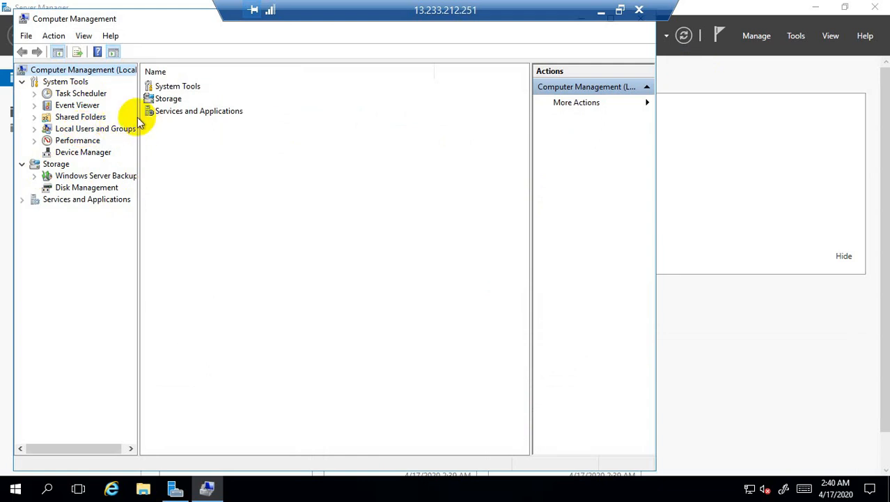
Widen the console tree and open the Users folder under Local Users and Groups
drag(137, 115, 244, 129)
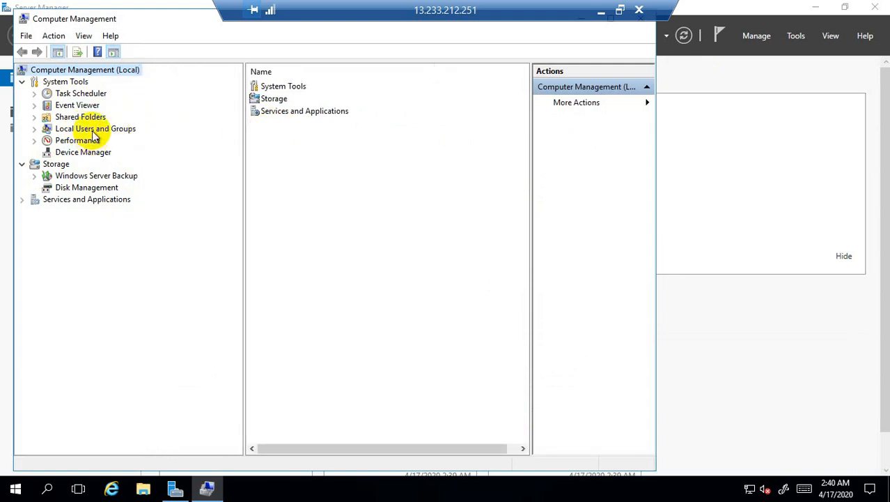
double_click(93, 131)
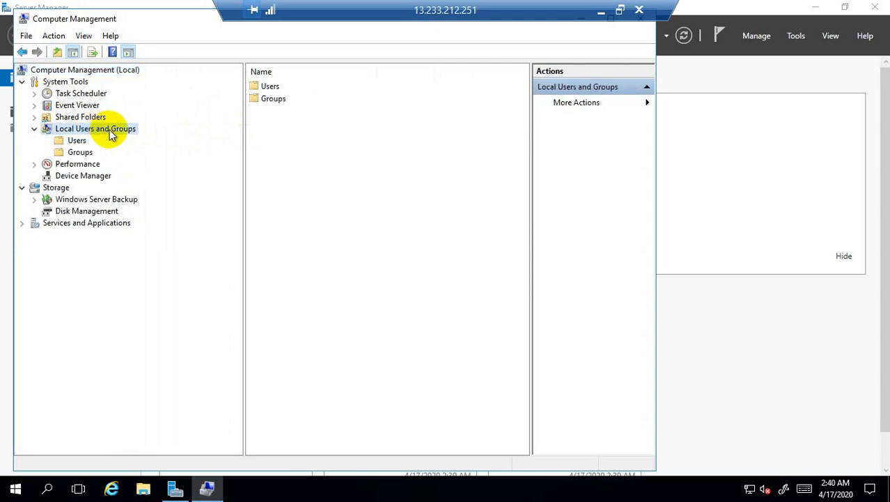
double_click(274, 87)
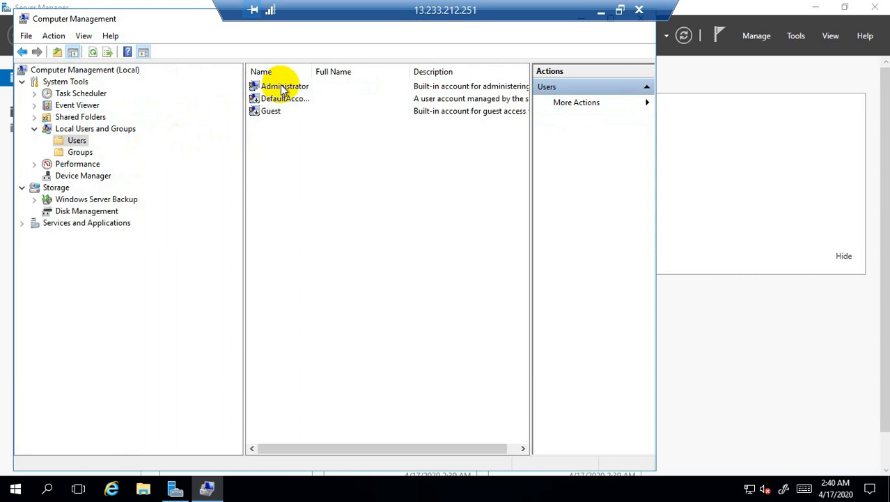
Reset the built-in Administrator account's password, entering and confirming the new account password
right_click(284, 91)
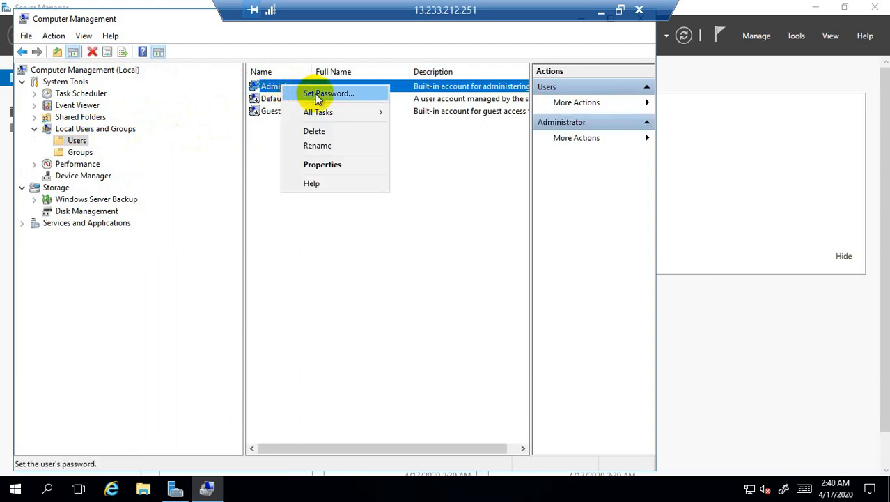
click(315, 94)
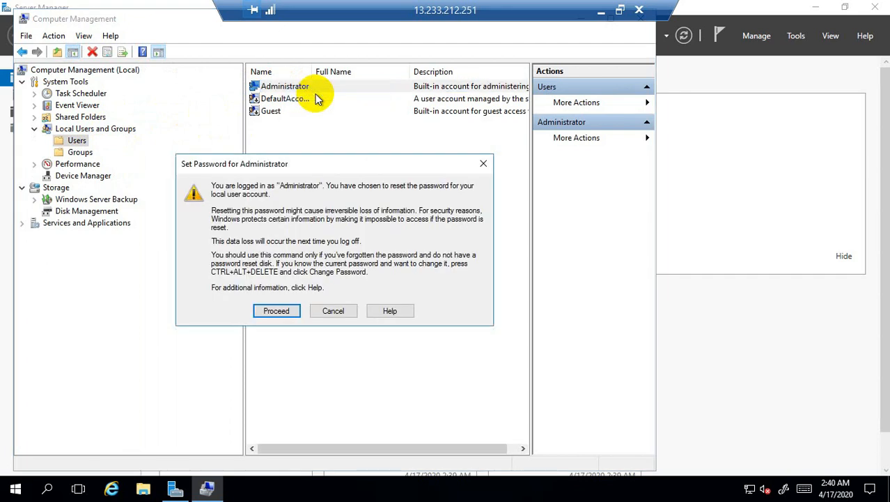
click(274, 312)
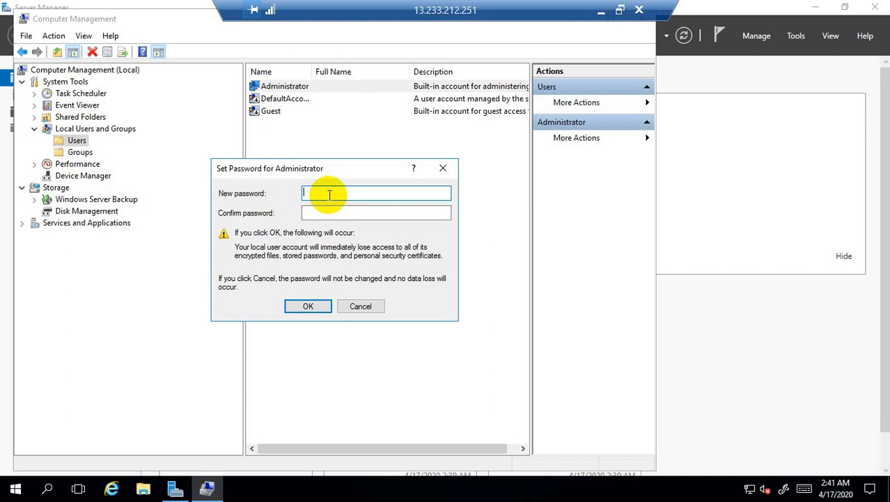
text(••••••••••••)
click(321, 212)
text(••••••••••••)
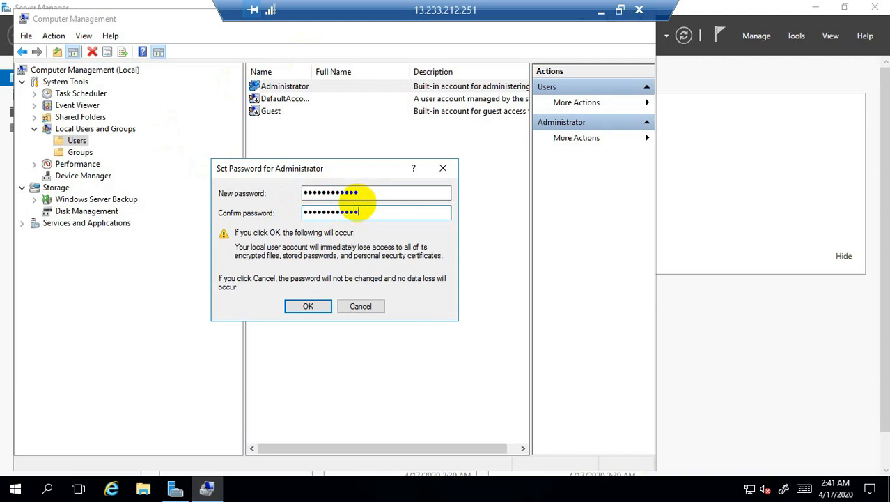
click(308, 305)
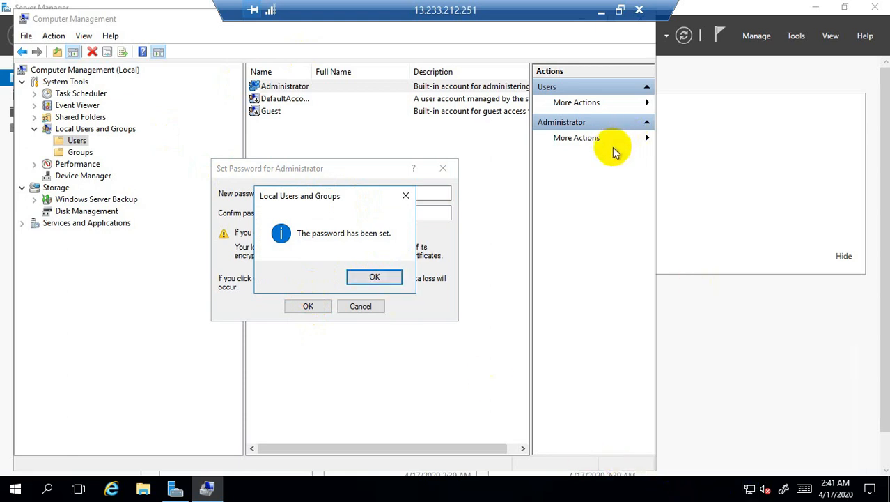
click(388, 279)
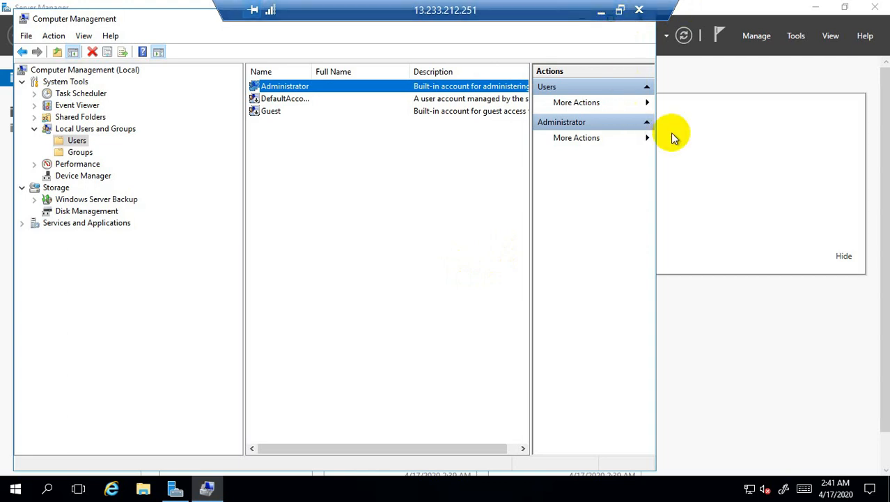
Minimize the remote session to return to the EC2 console and close the instance connection details
click(599, 13)
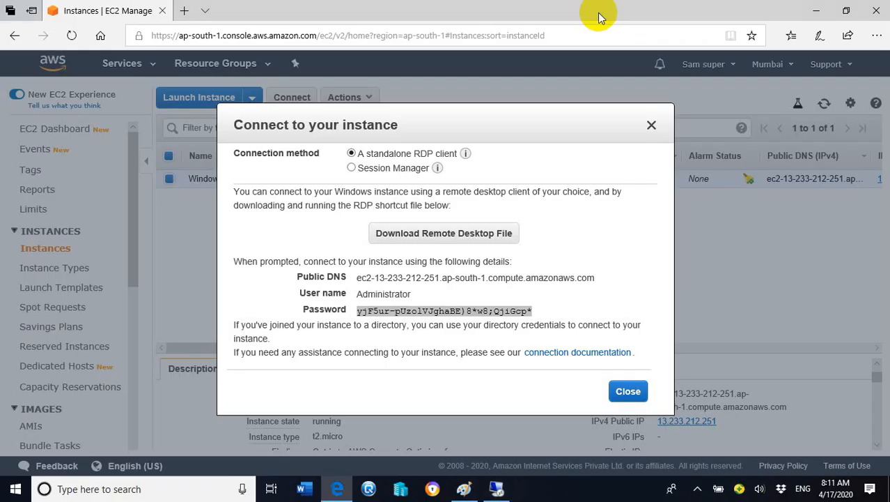
click(649, 126)
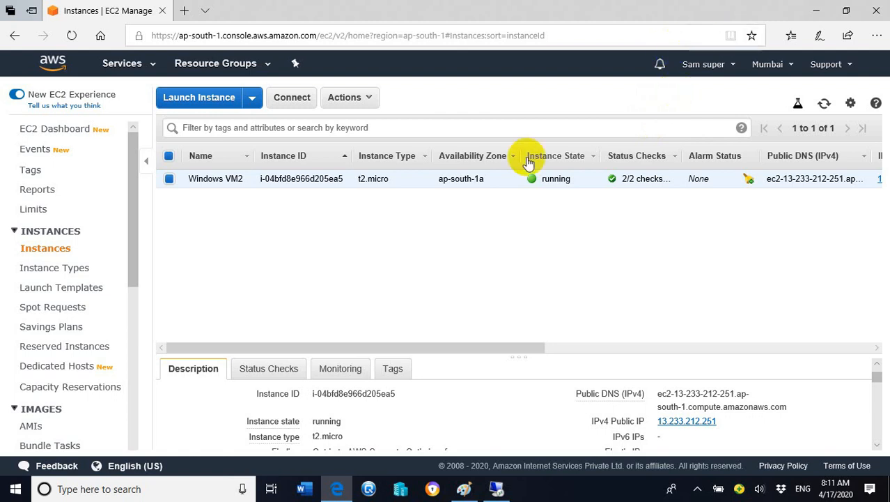
Try to terminate the Windows VM2 instance
right_click(217, 181)
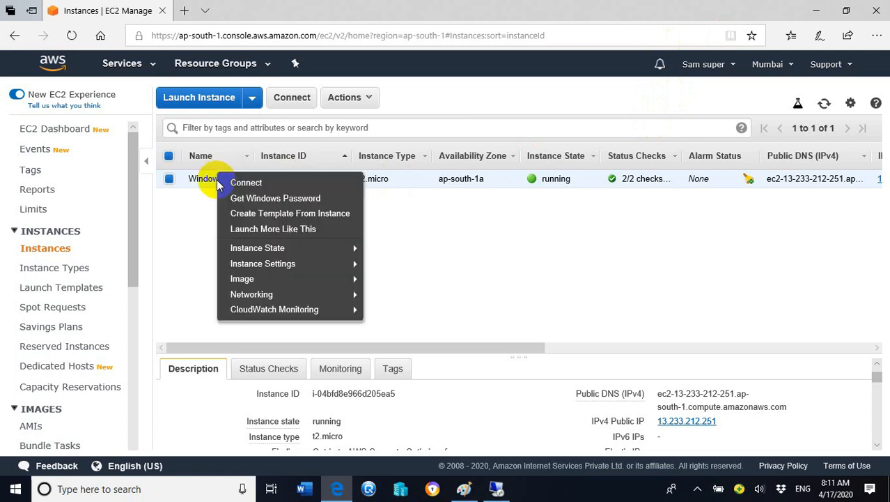
mouse_move(309, 270)
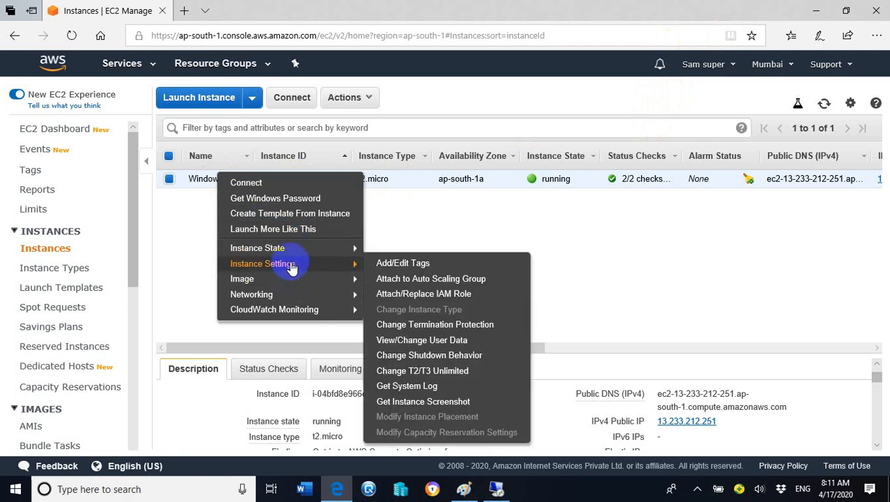
click(291, 248)
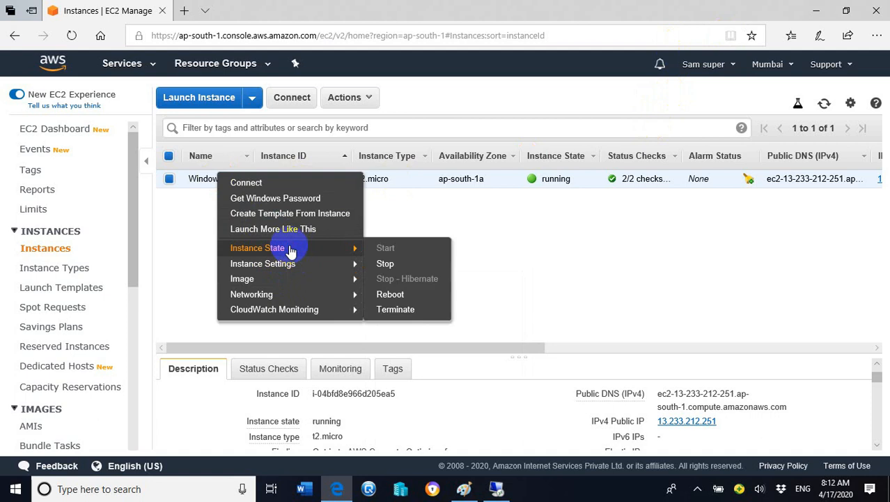
mouse_move(332, 248)
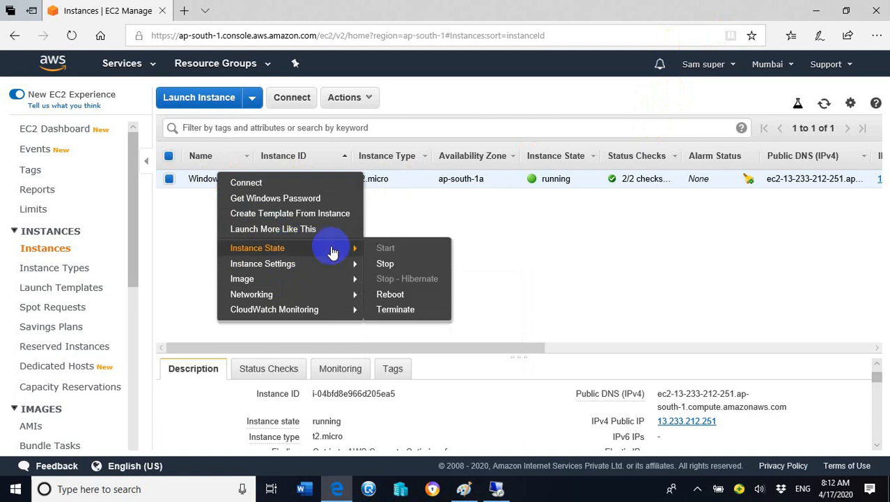
click(396, 310)
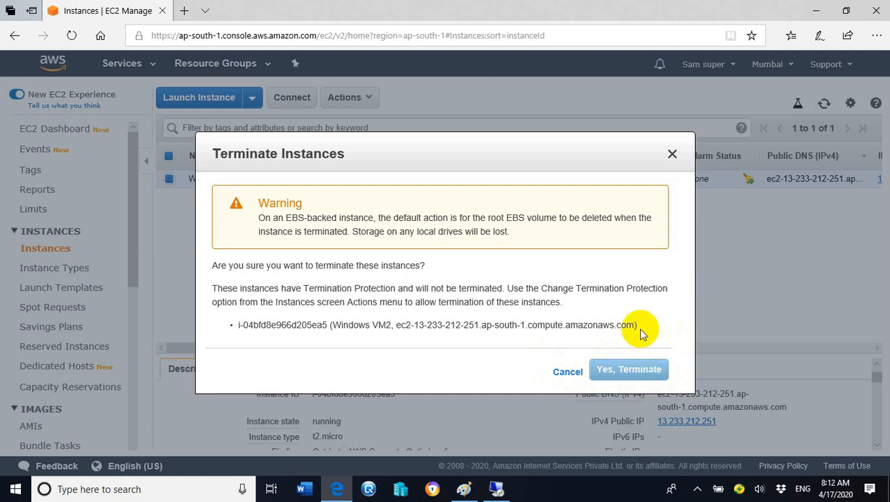
click(673, 155)
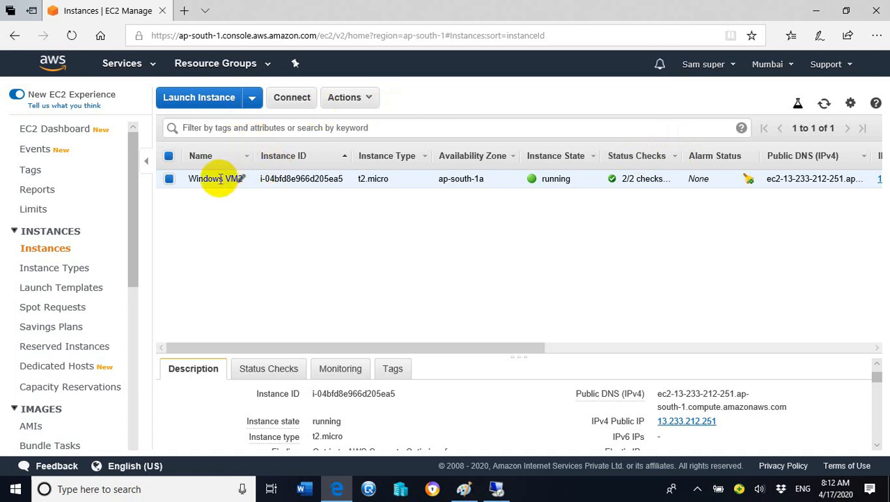
Disable termination protection for the Windows VM2 instance
right_click(220, 179)
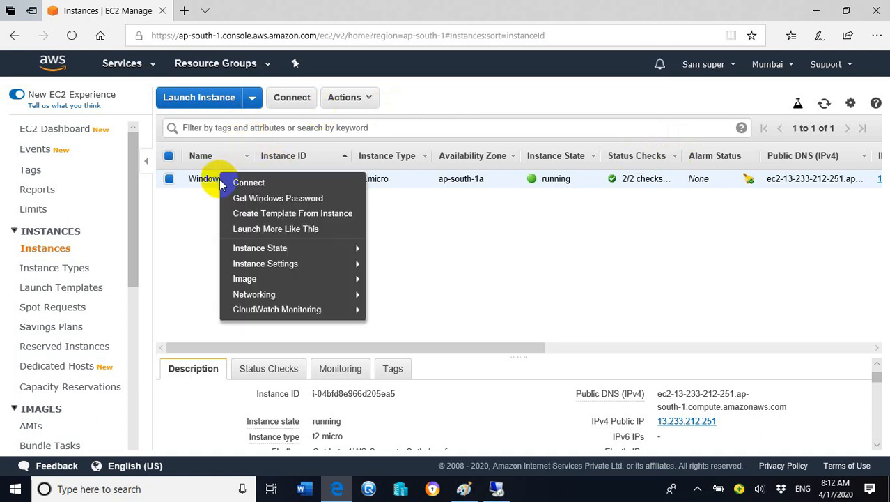
mouse_move(280, 250)
mouse_move(285, 268)
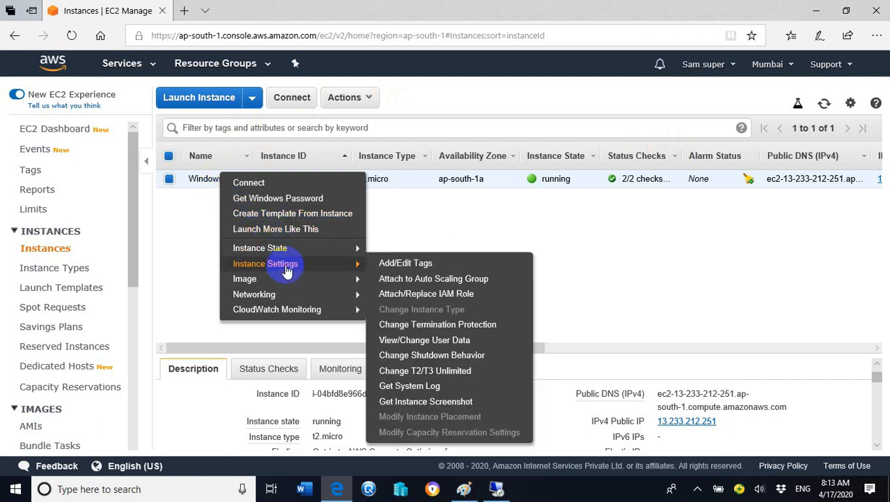
mouse_move(408, 313)
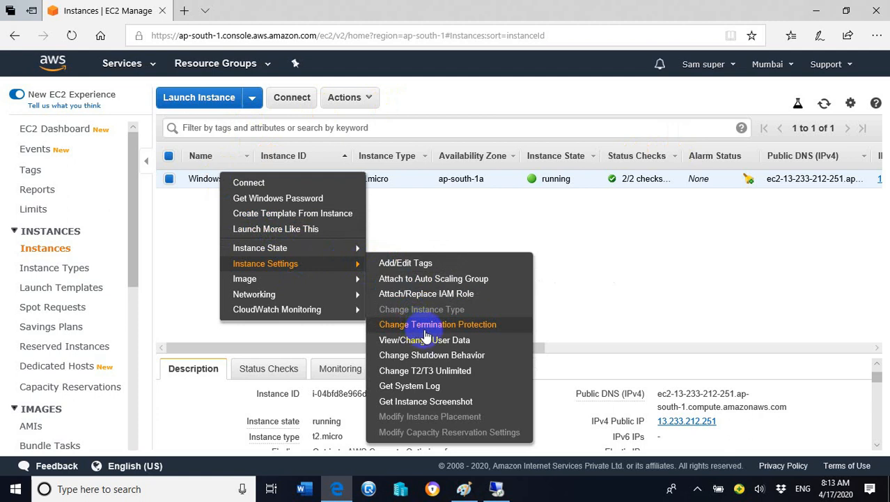
click(426, 333)
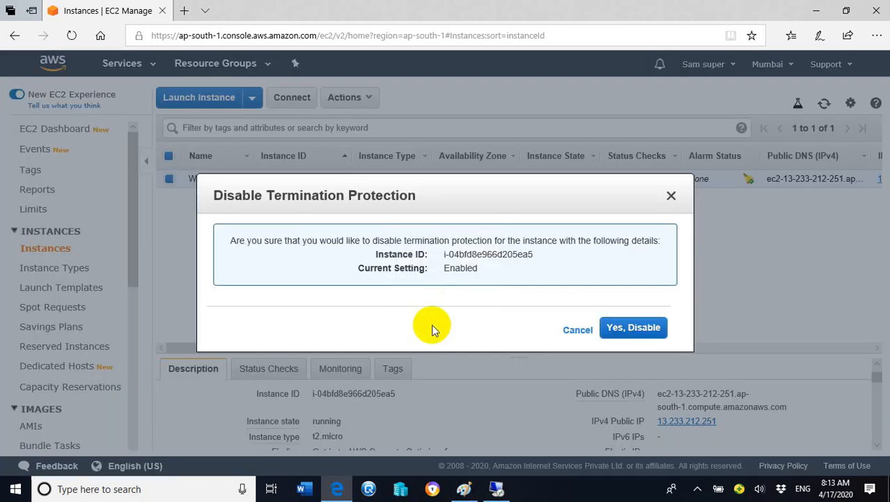
click(641, 327)
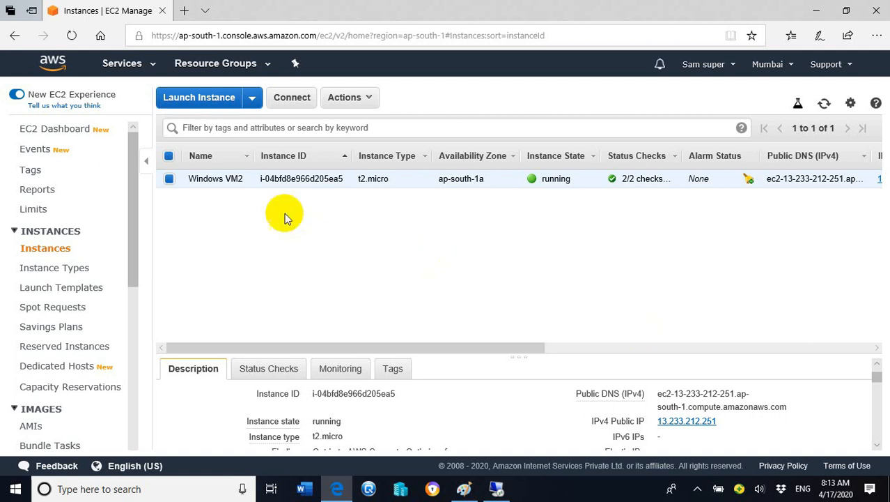
Terminate the Windows VM2 instance and minimize the browser
right_click(220, 179)
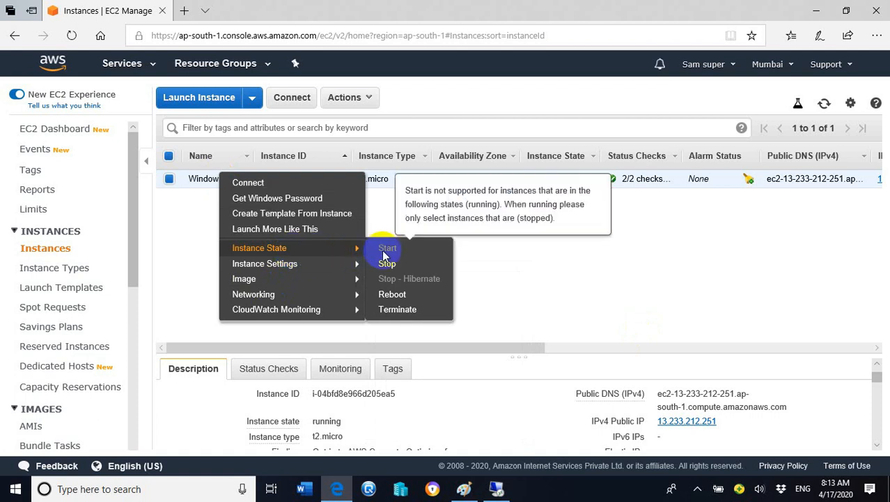
click(397, 309)
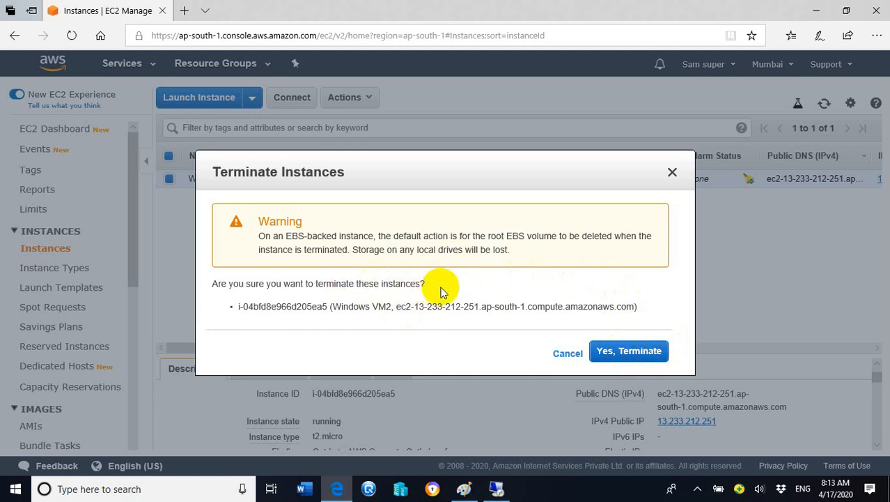
click(610, 354)
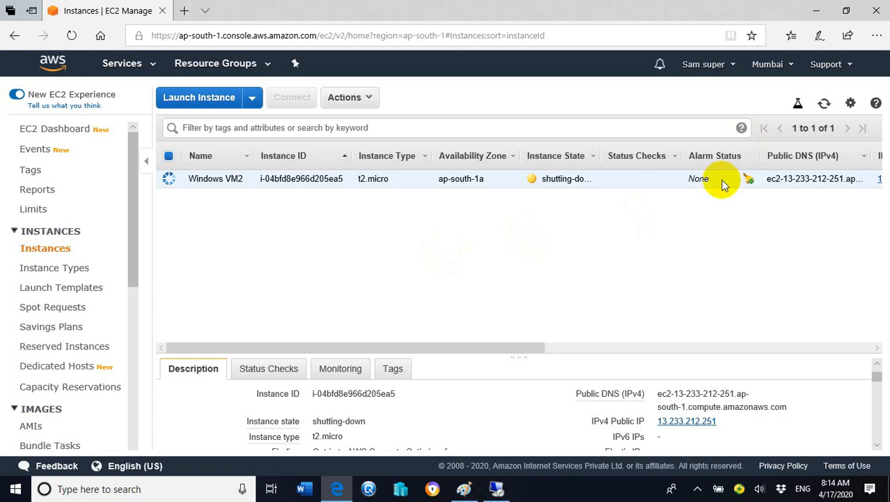
click(819, 11)
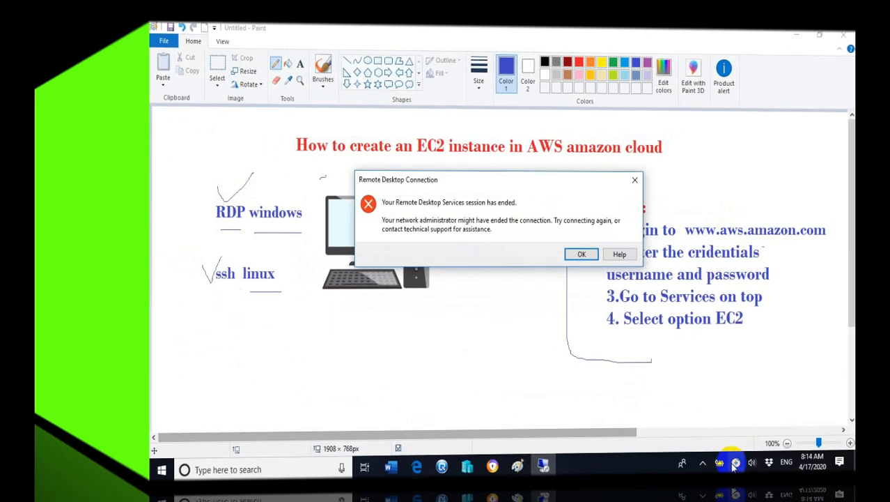